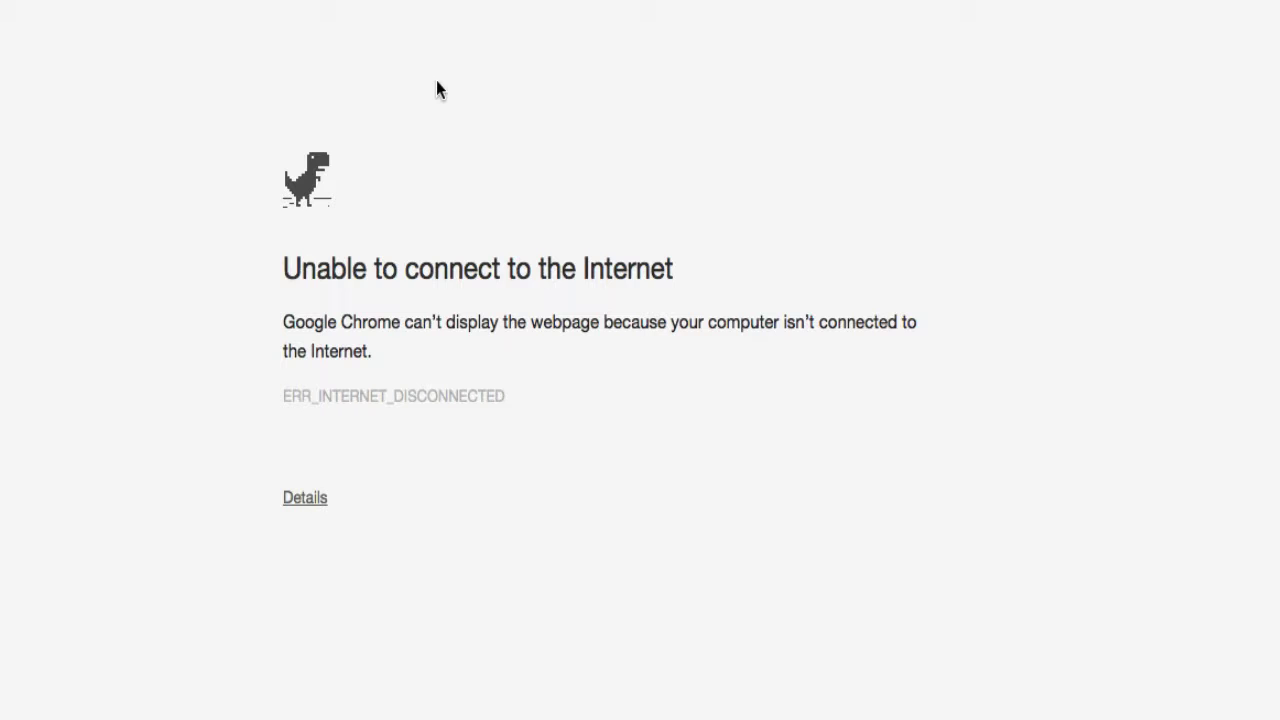
Step: Start the T-Rex run and jump cacti until game over, setting a 212 high score
key("space")
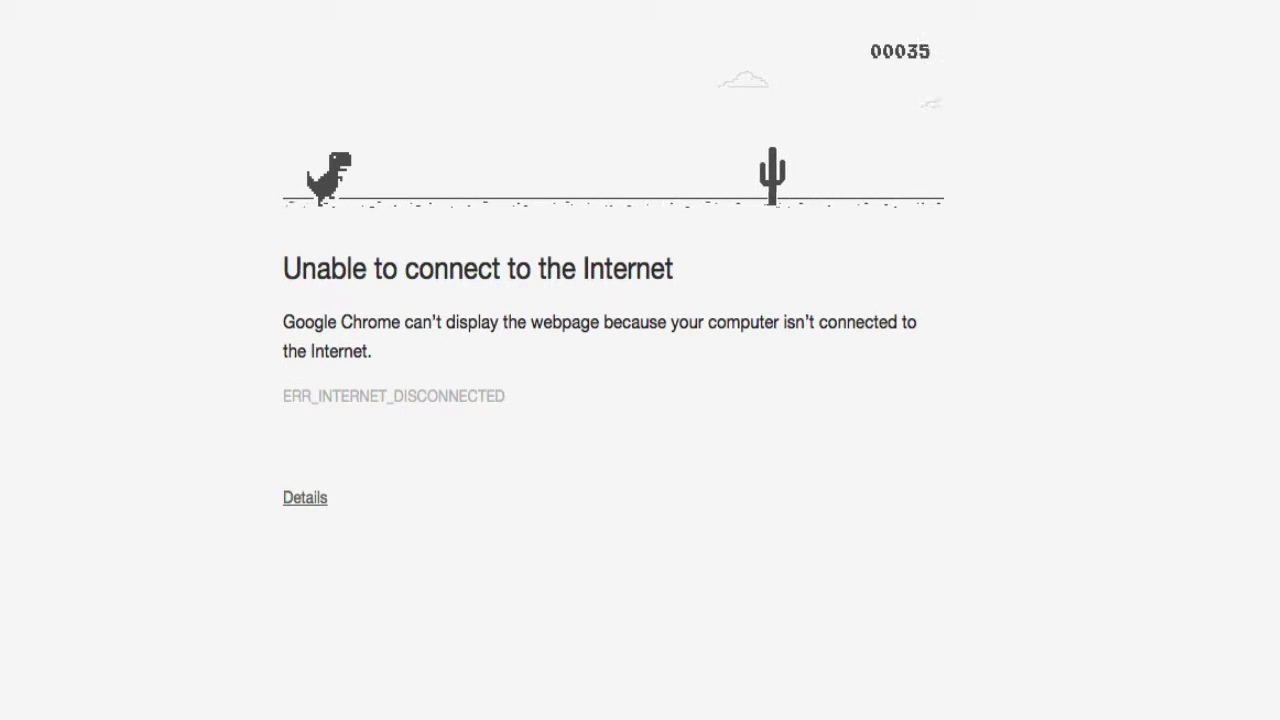
key("space")
key("space")
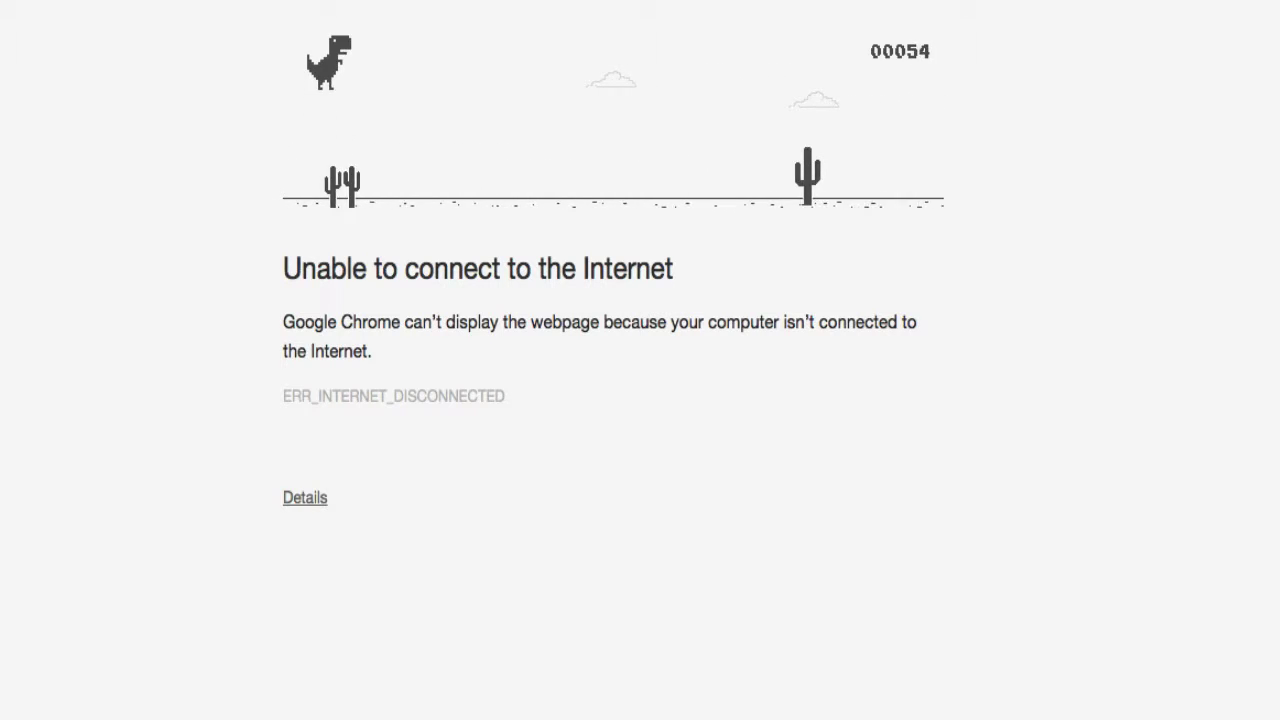
key("space")
key("space")
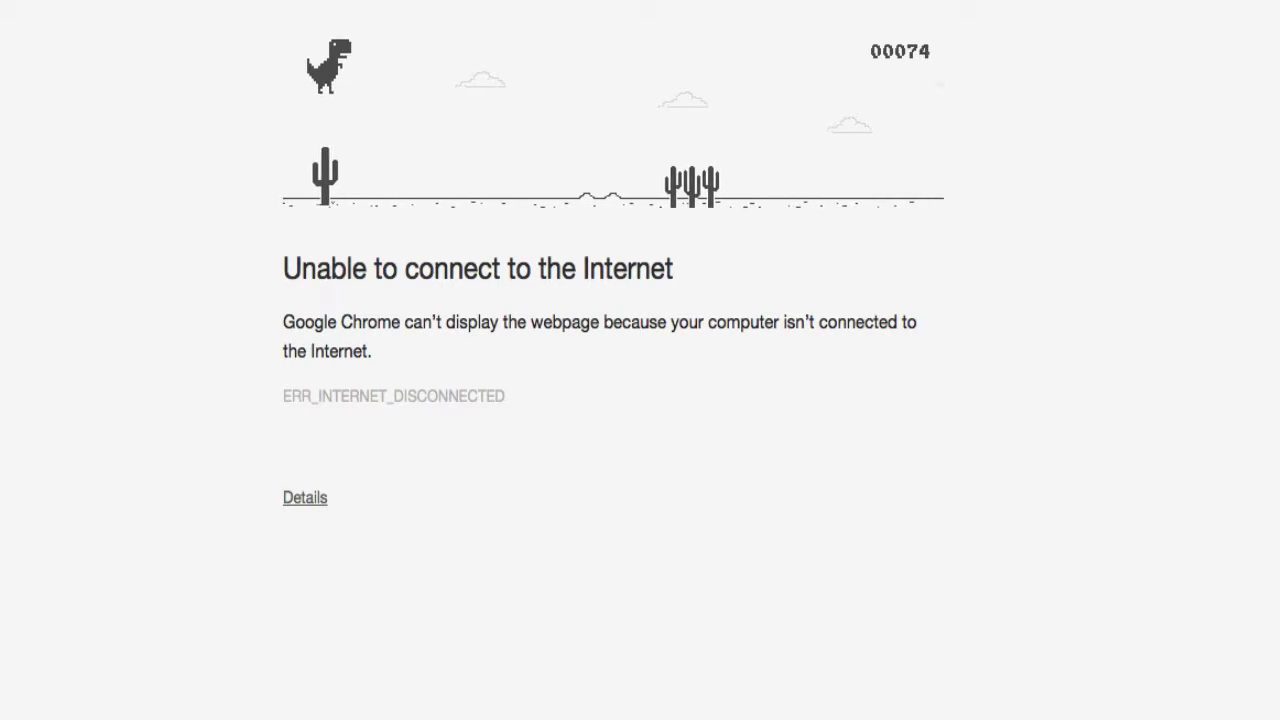
key("space")
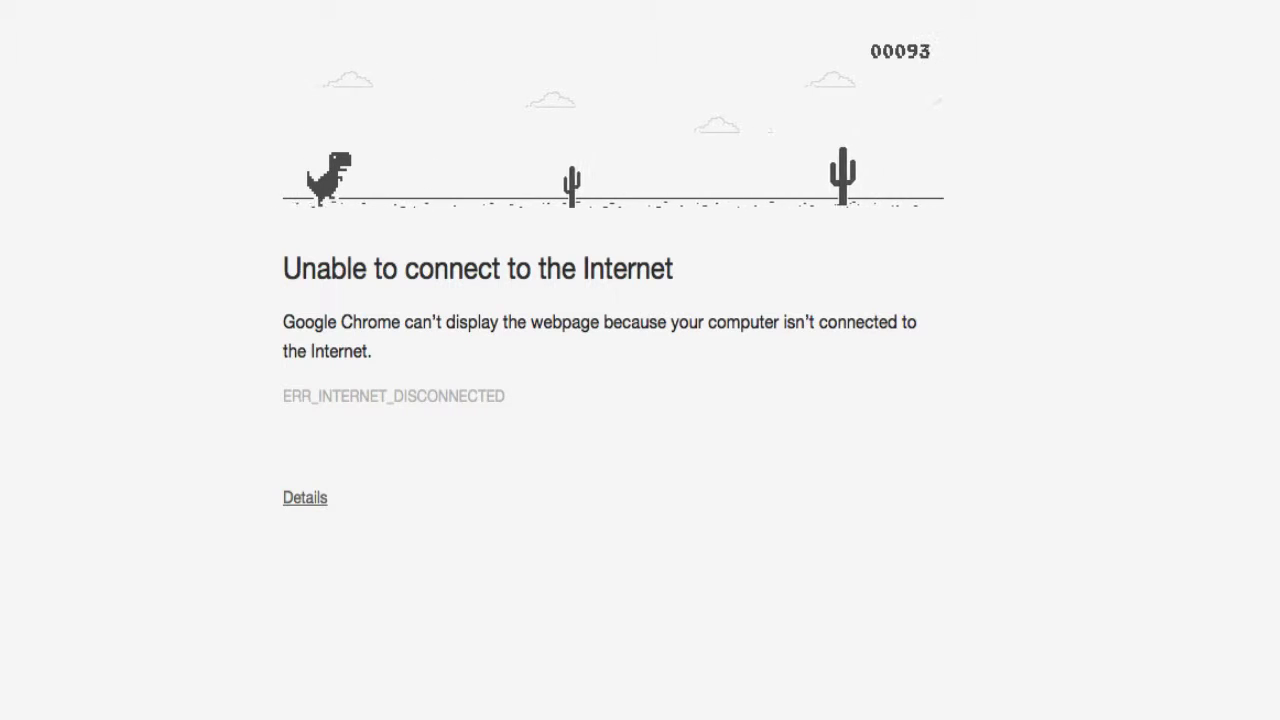
key("space")
key("space")
key("space")
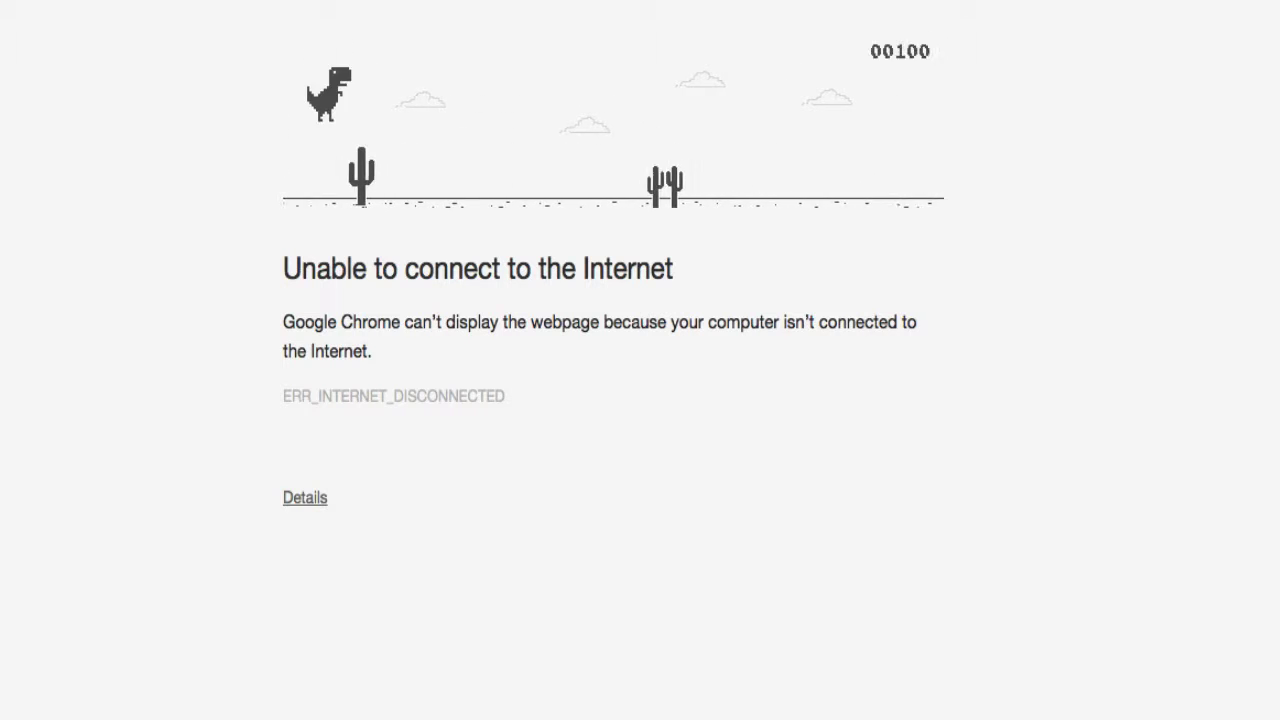
key("space")
key("space")
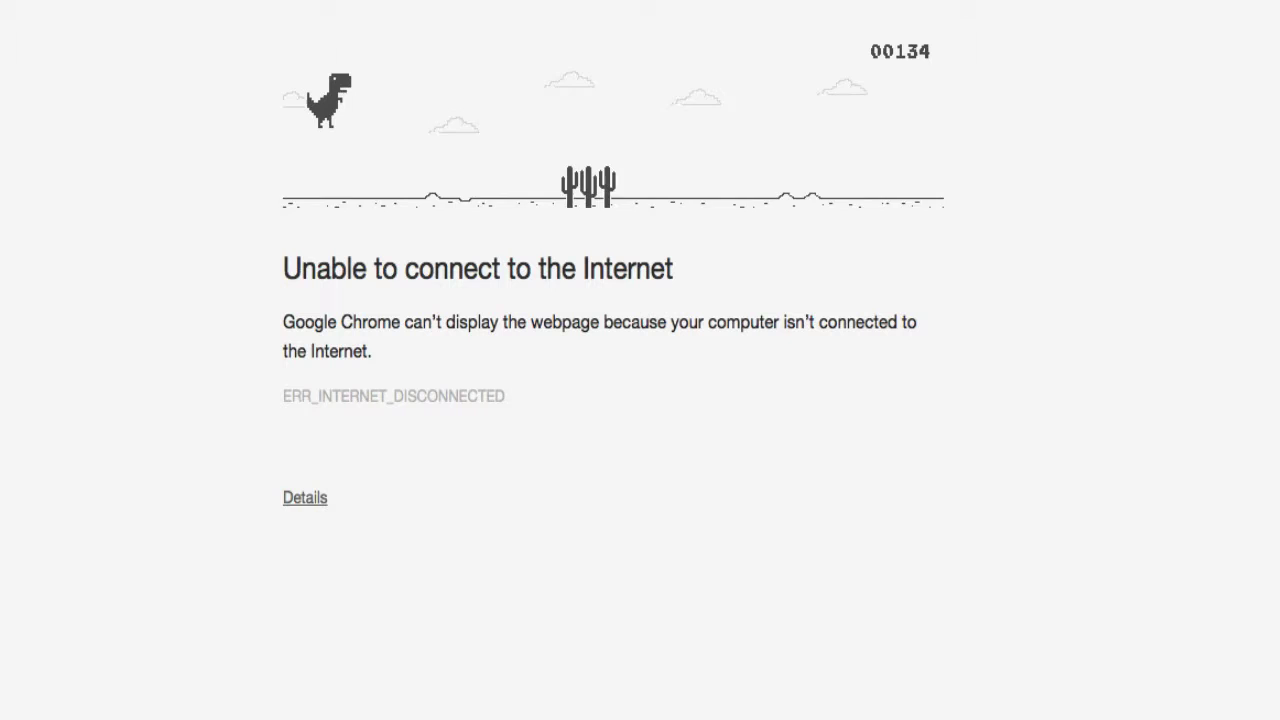
key("space")
key("space")
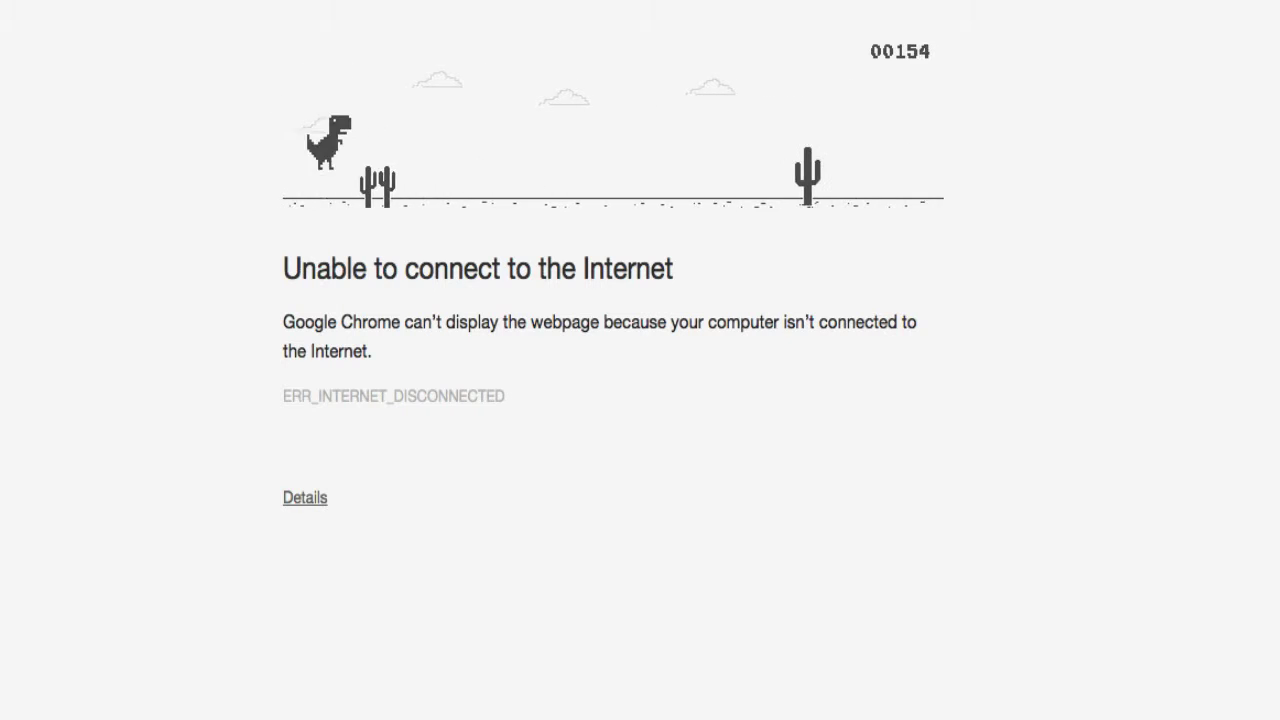
key("space")
key("space")
key("space")
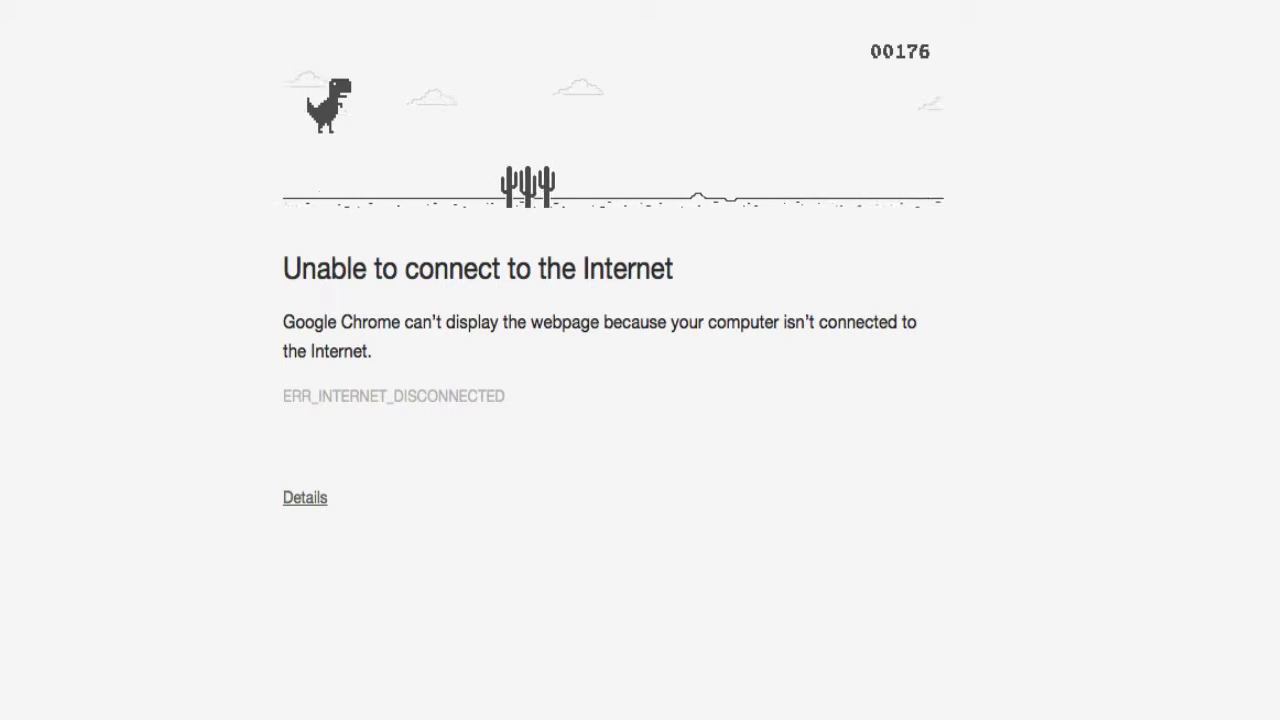
key("space")
key("space")
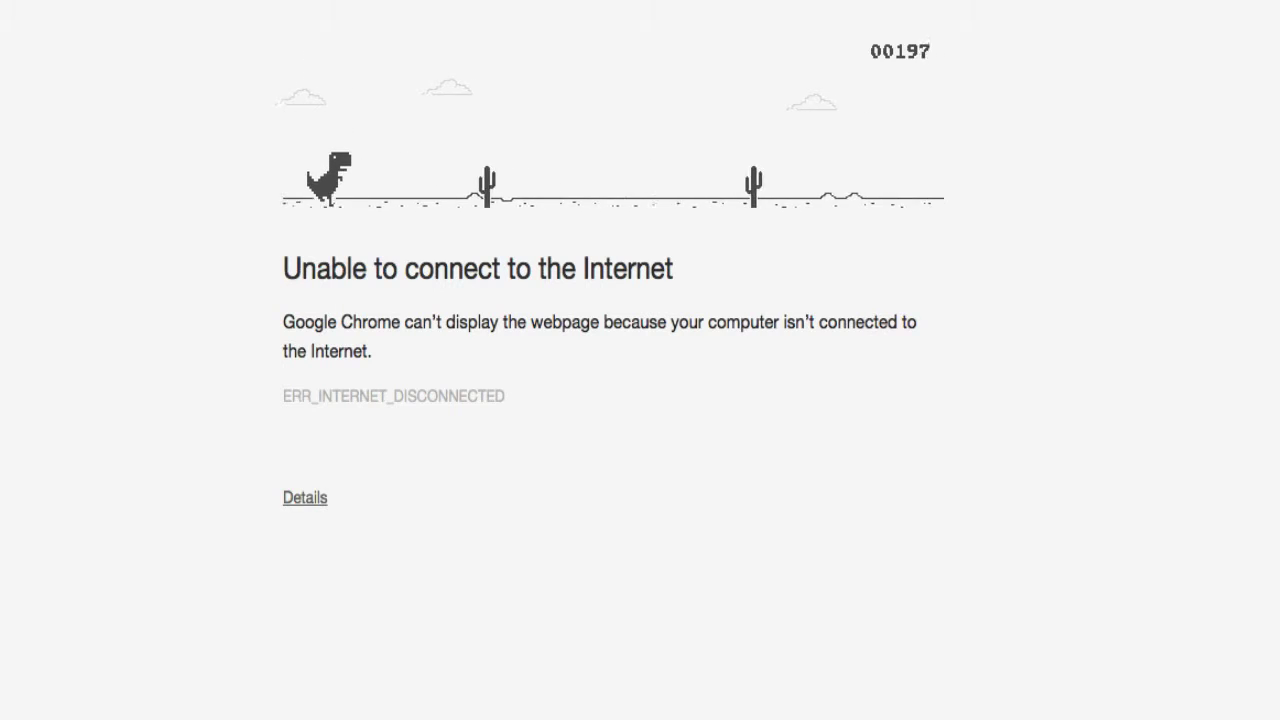
key("space")
key("space")
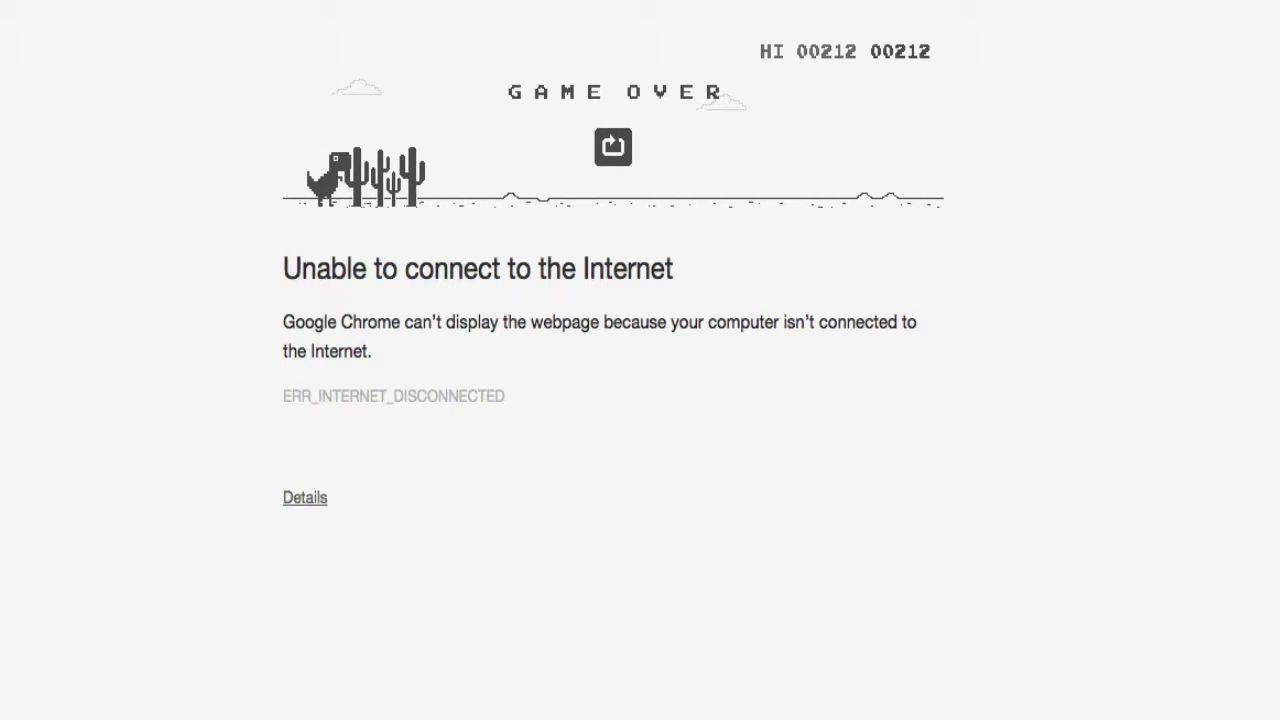
Step: Restart the dinosaur game and jump cacti until the run ends at 177
left_click(612, 150)
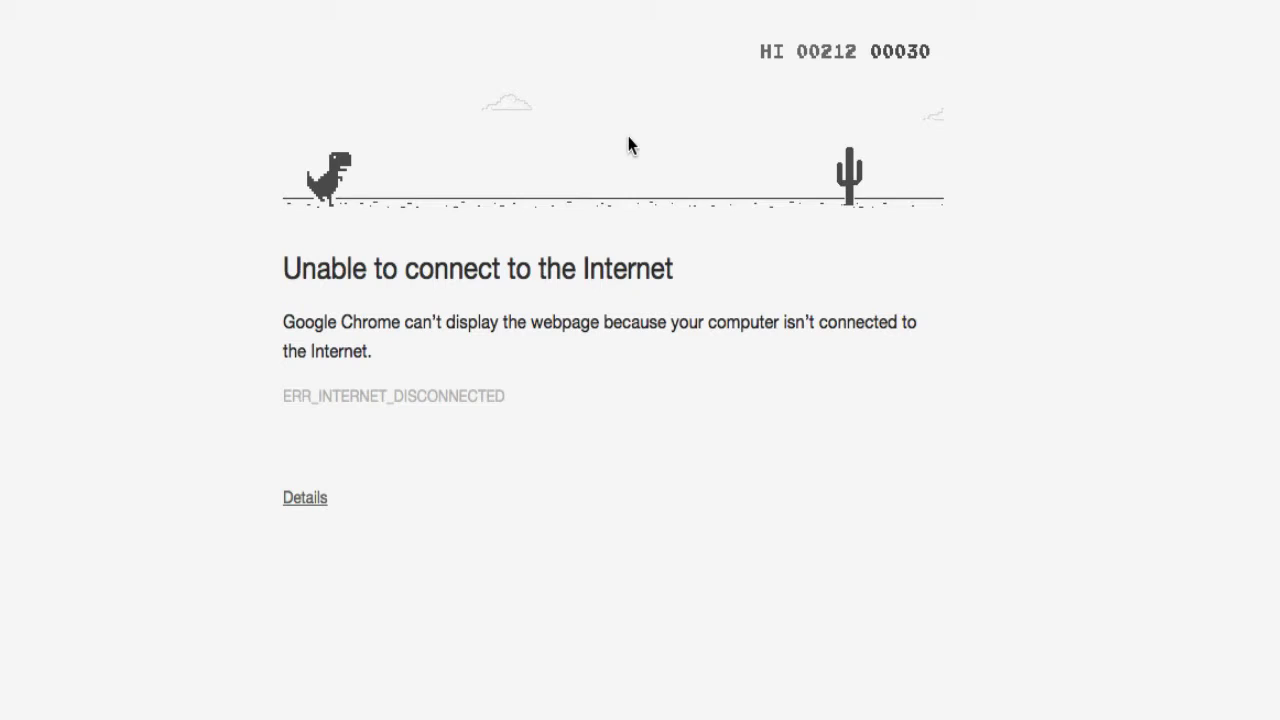
key("space")
key("space")
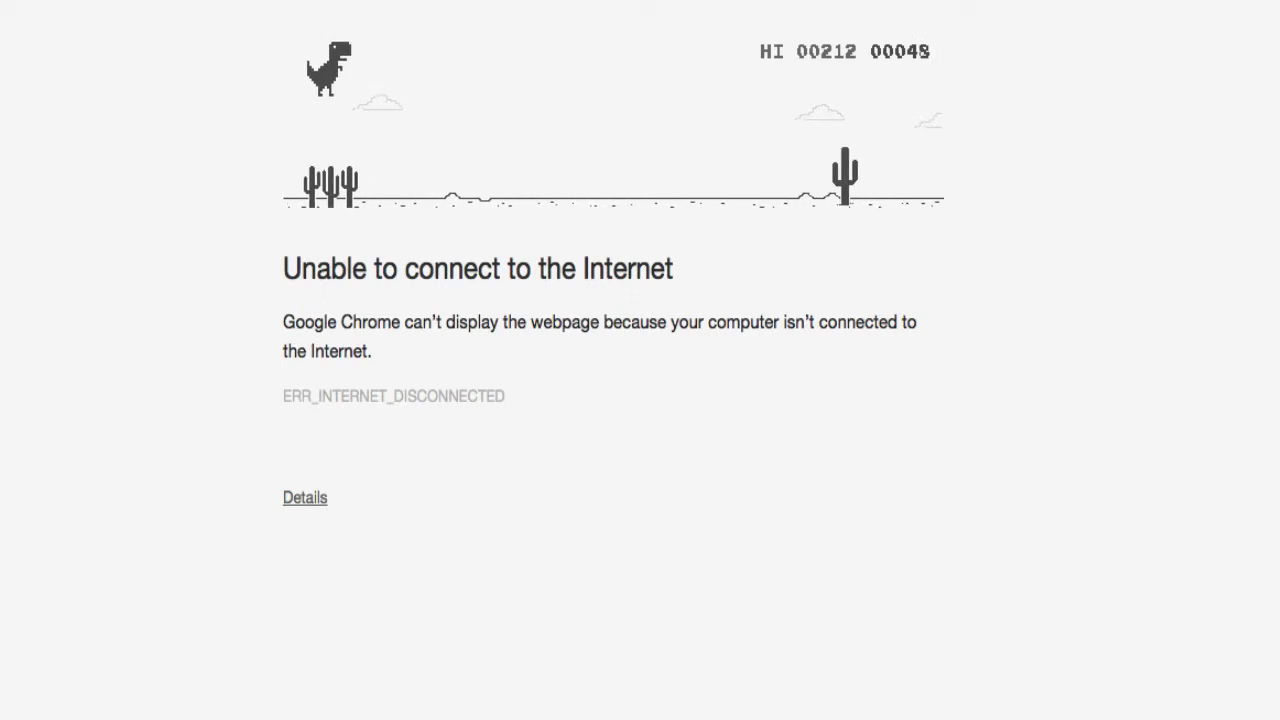
key("space")
key("space")
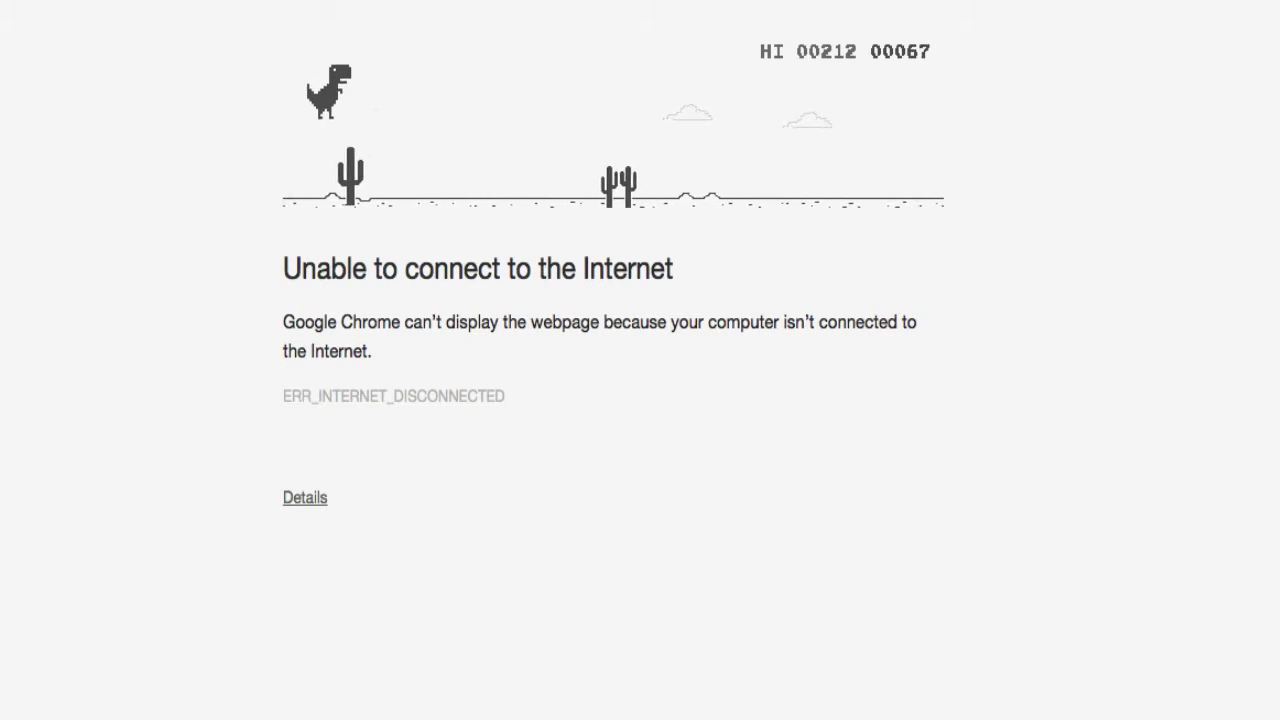
key("space")
key("space")
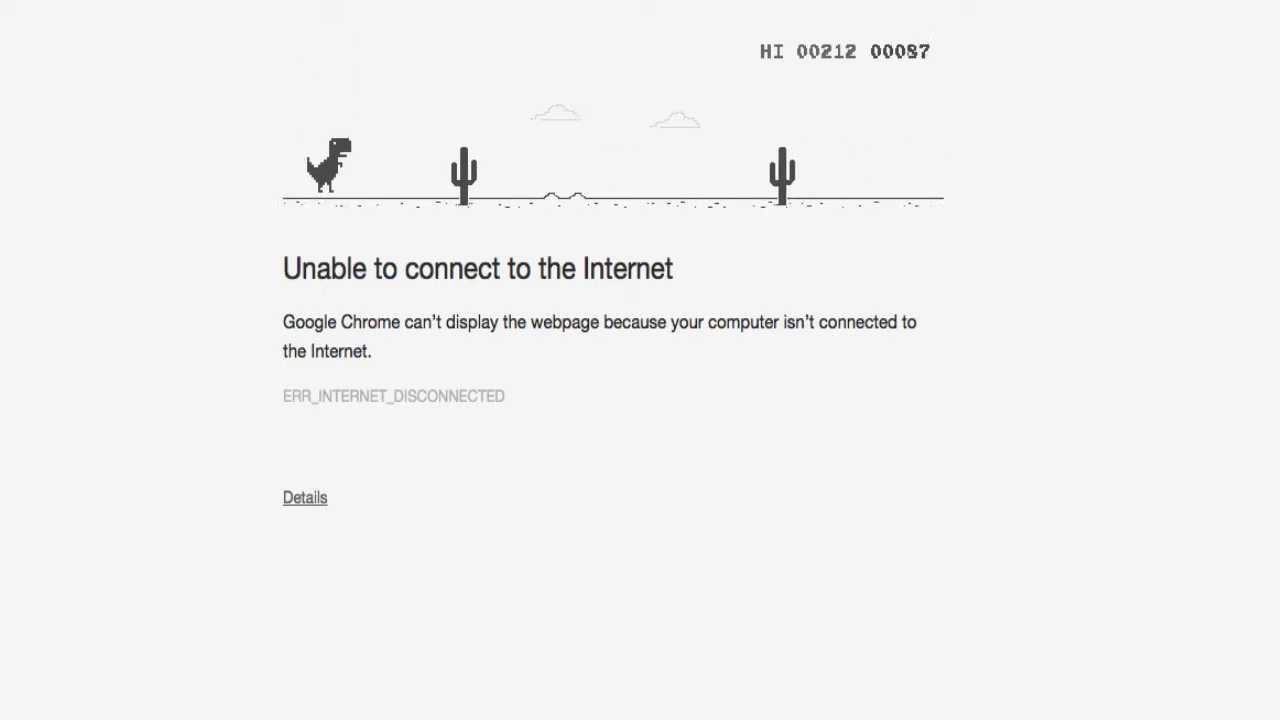
key("space")
key("space")
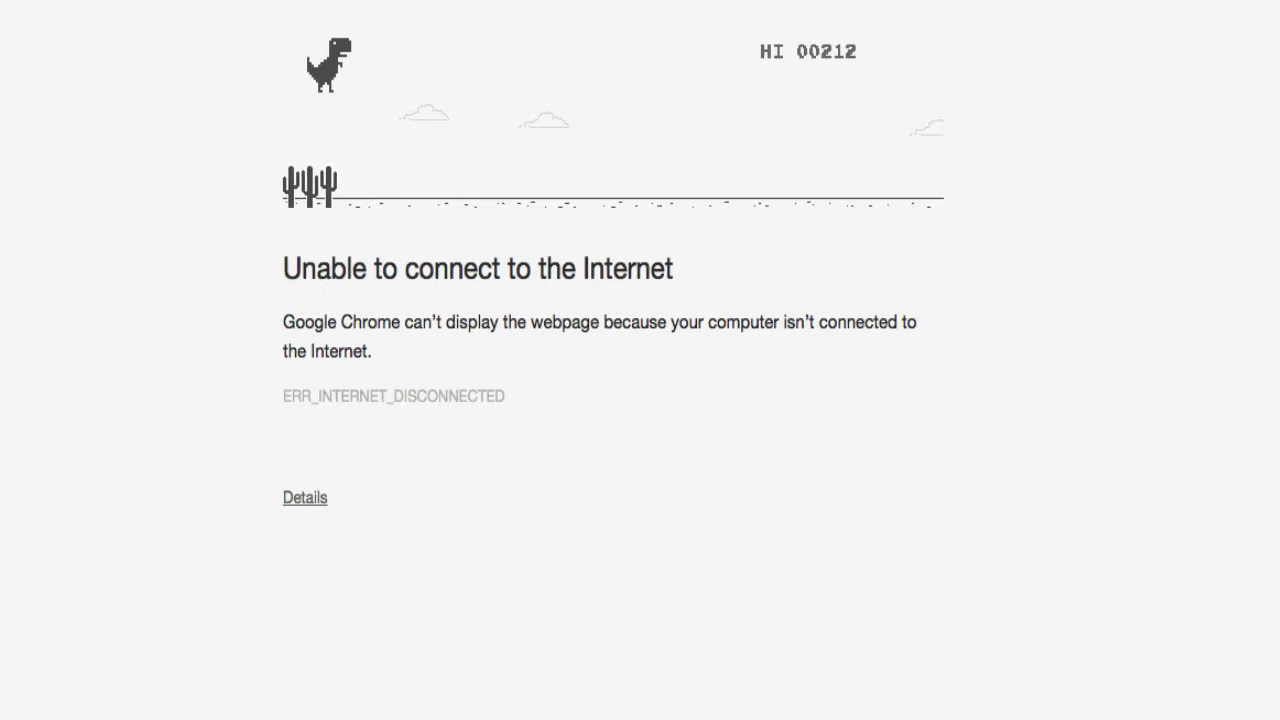
key("space")
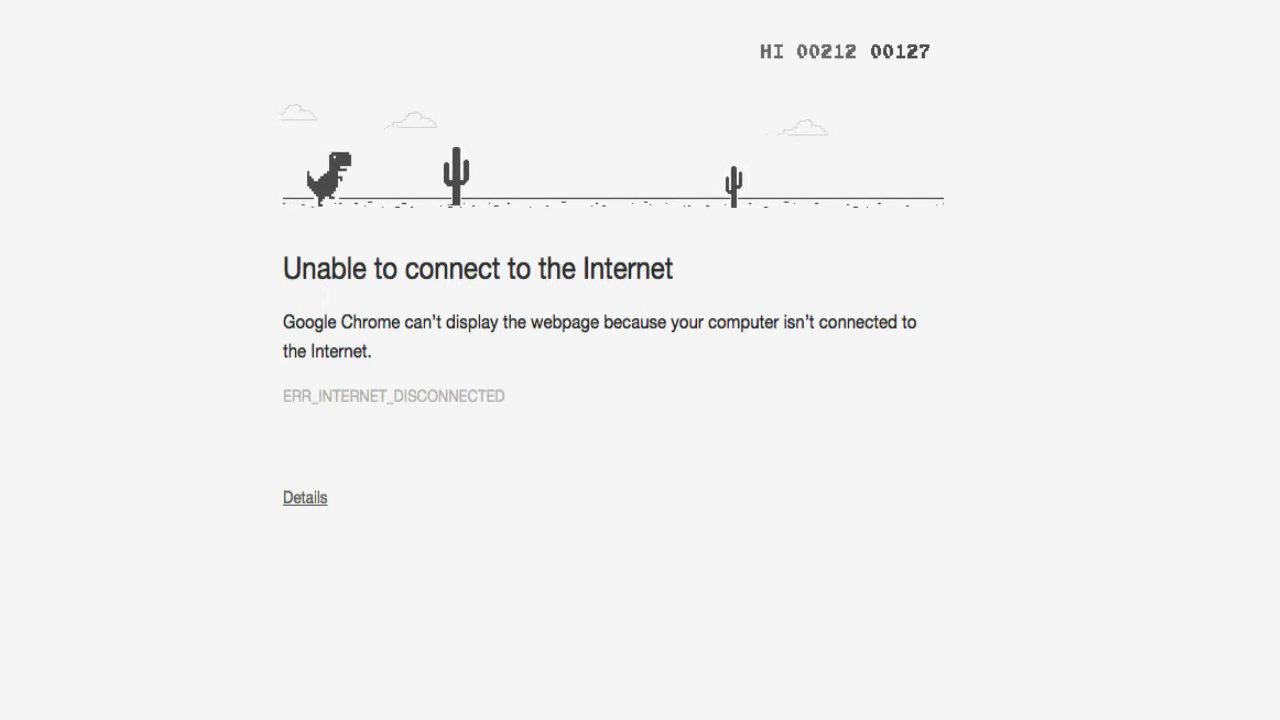
key("space")
key("space")
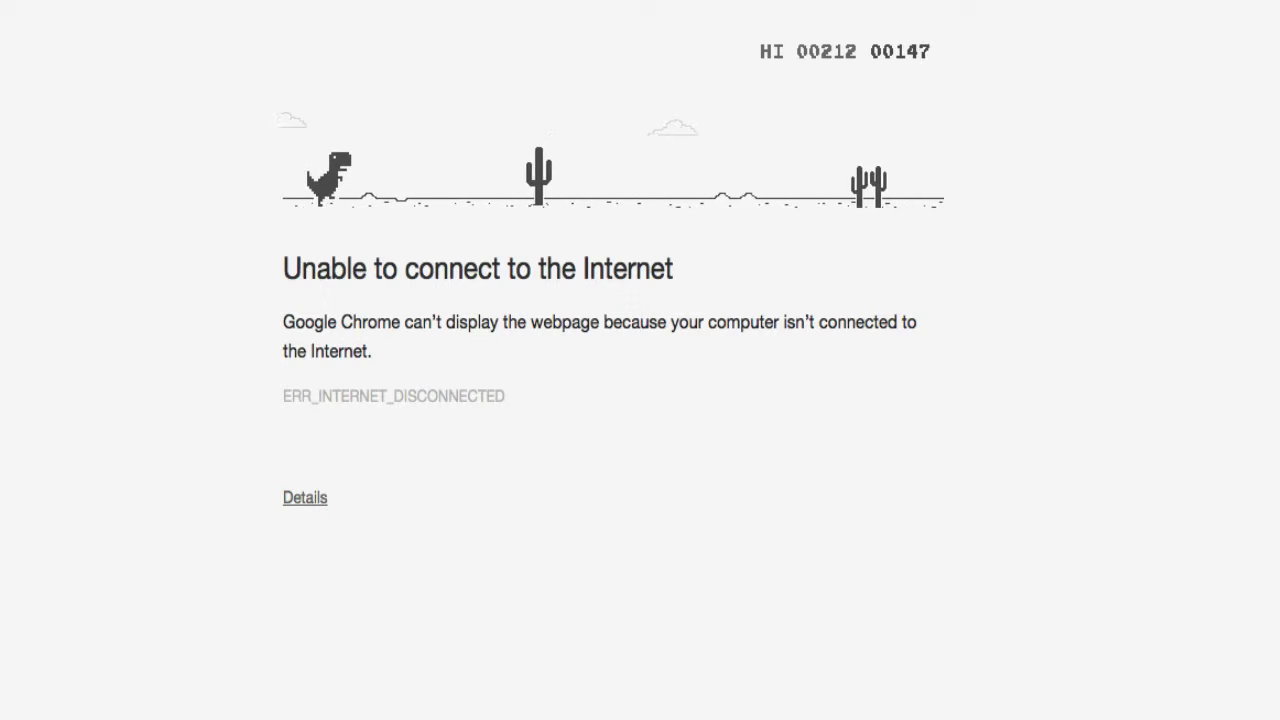
key("space")
key("space")
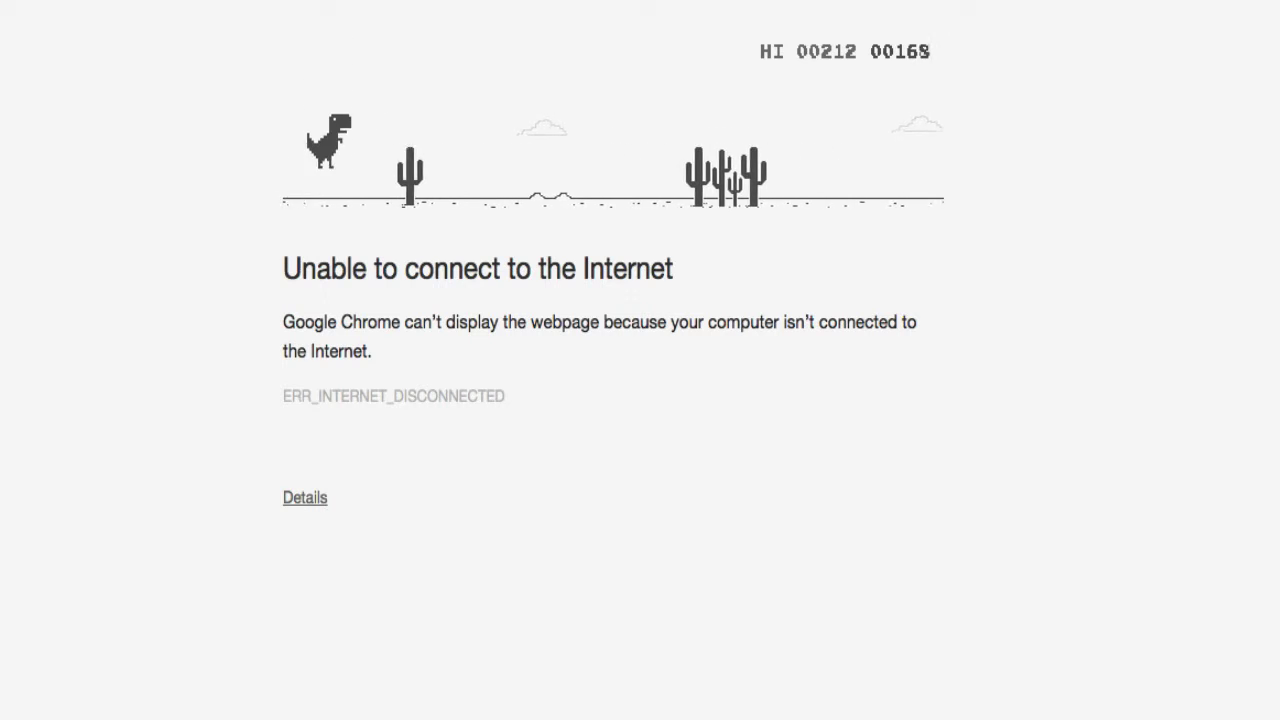
key("space")
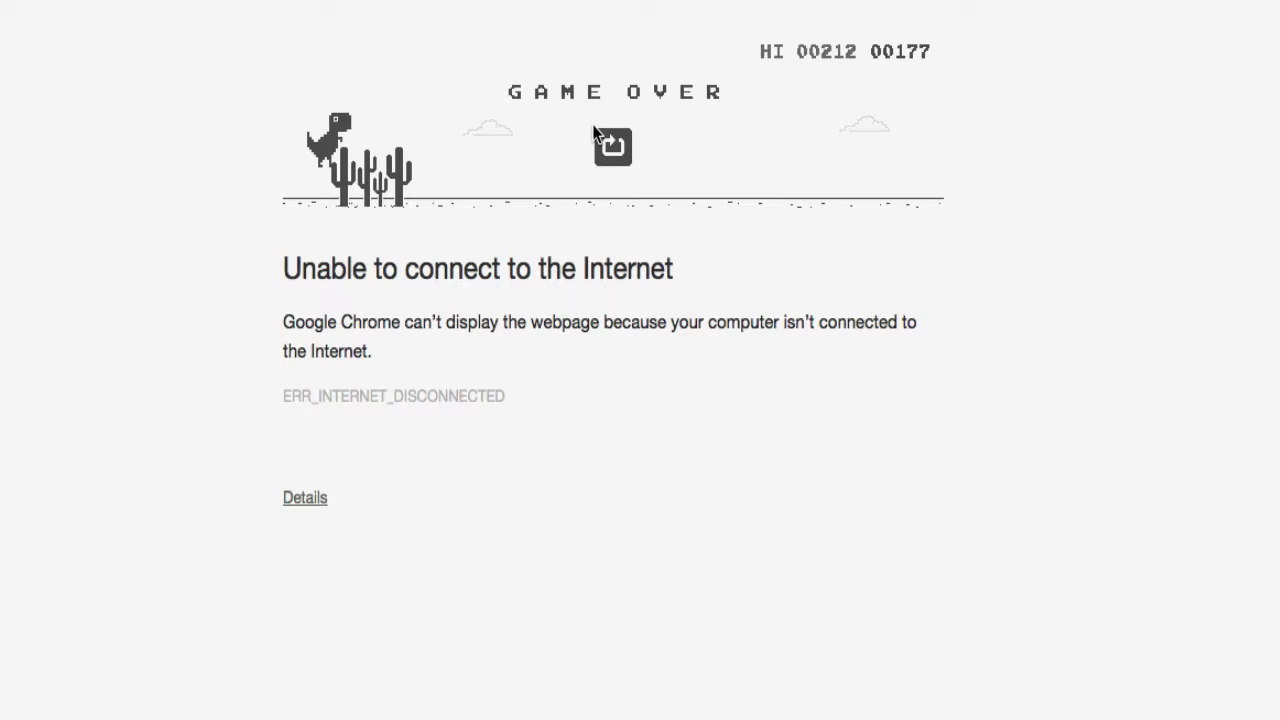
key("space")
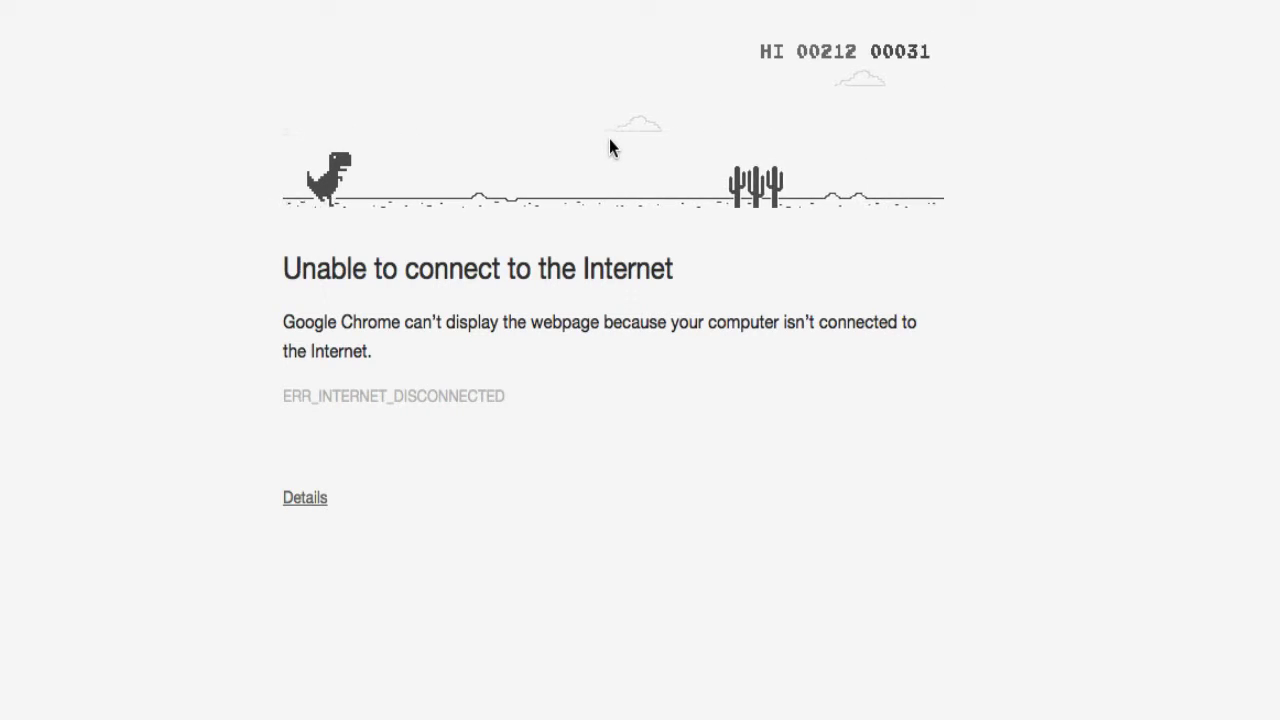
Step: Play another dinosaur round, jumping cacti until it ends at 92
key("space")
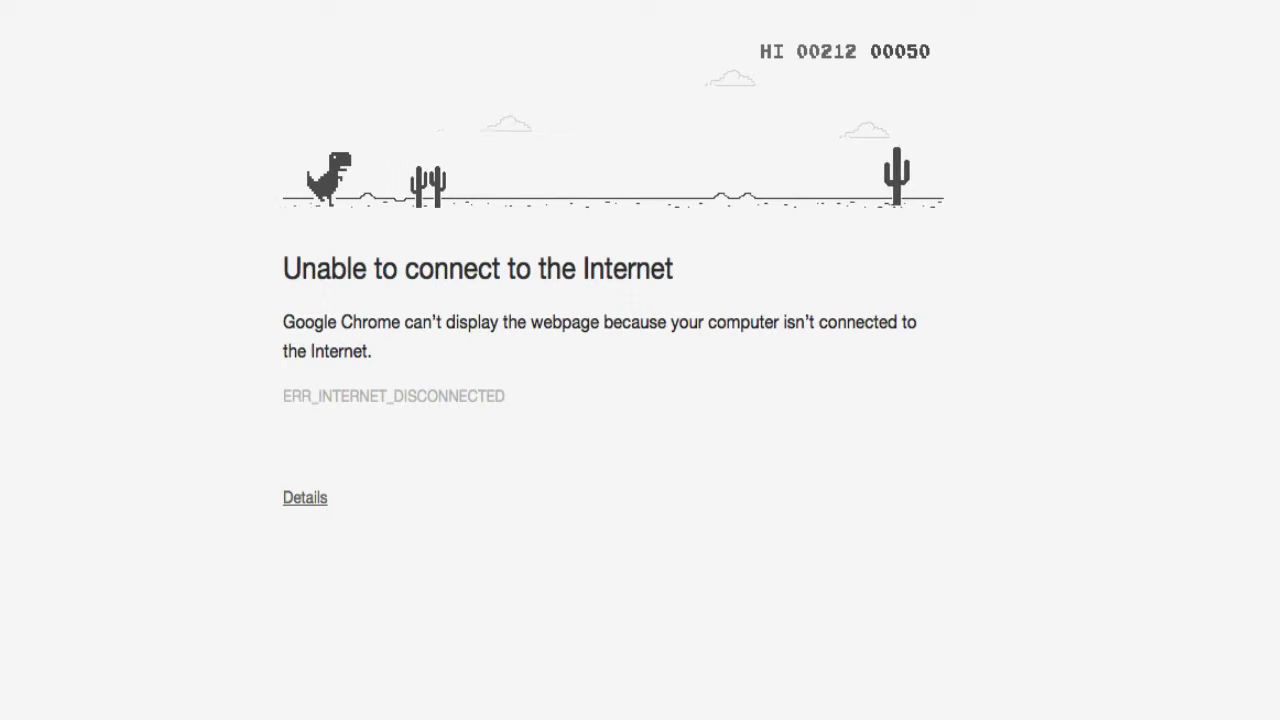
key("space")
key("space")
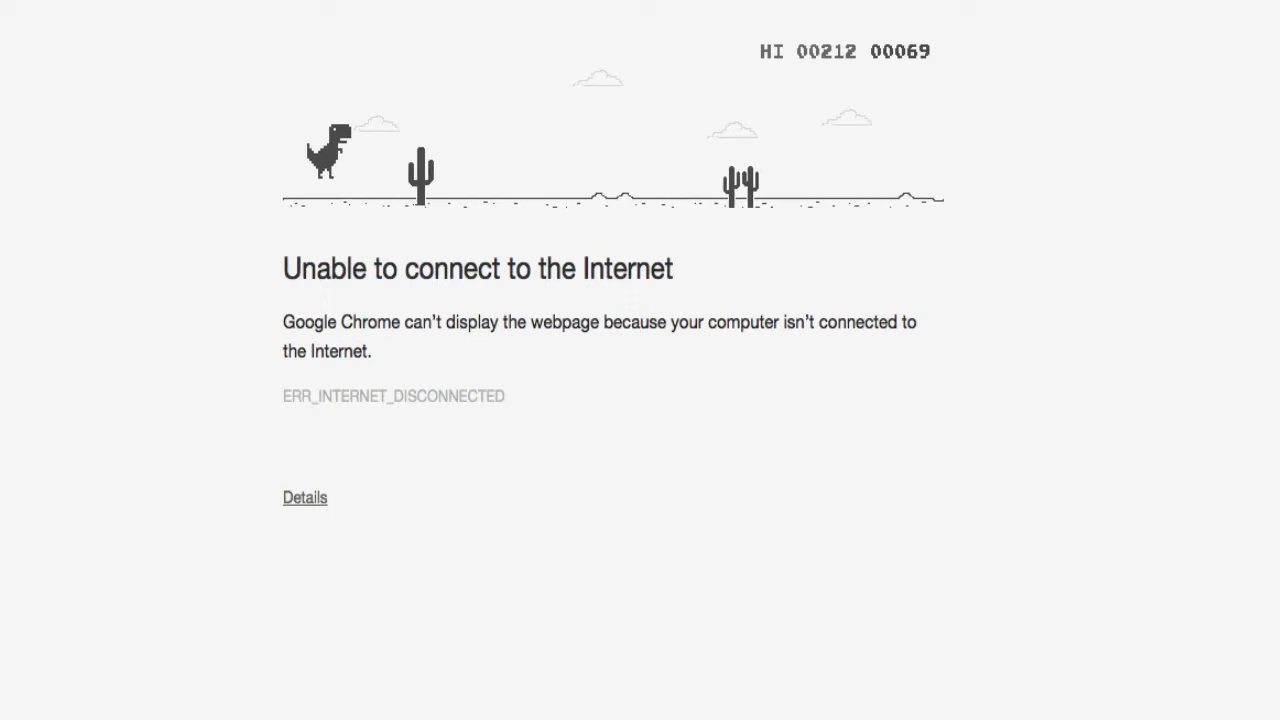
key("space")
key("space")
key("space")
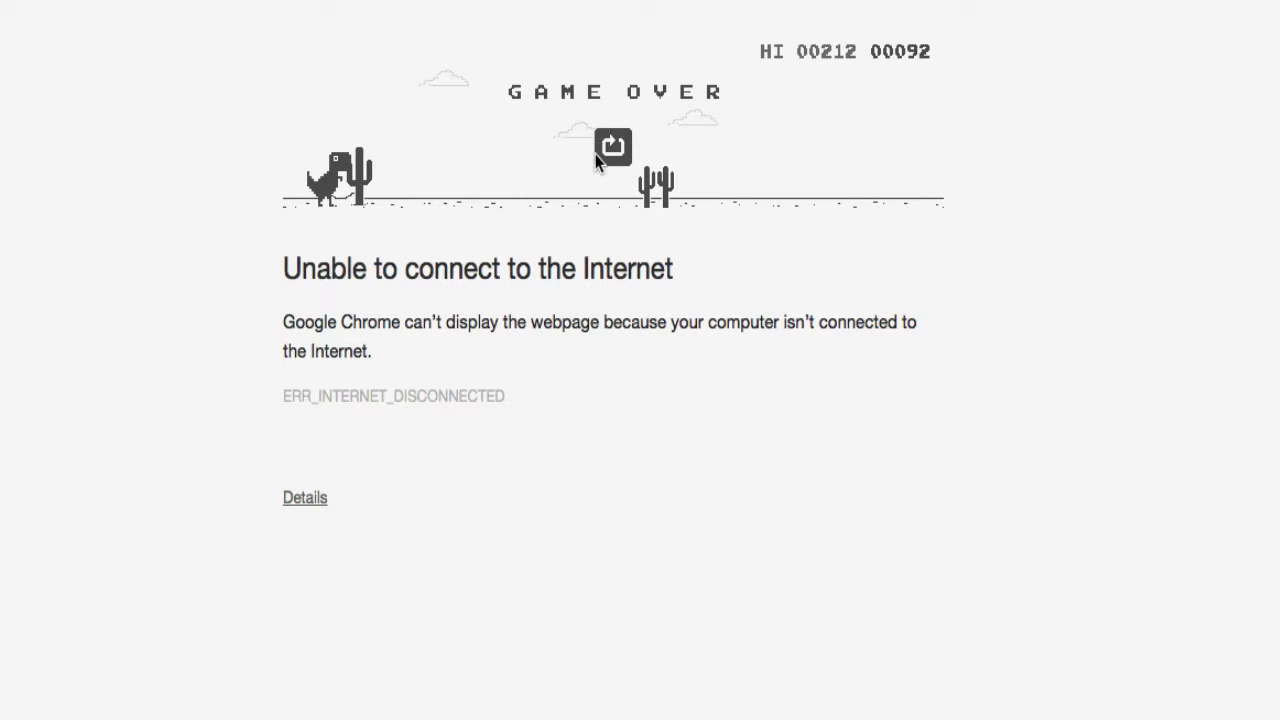
Step: Restart the dinosaur game and jump cacti until the run ends at 170
left_click(597, 154)
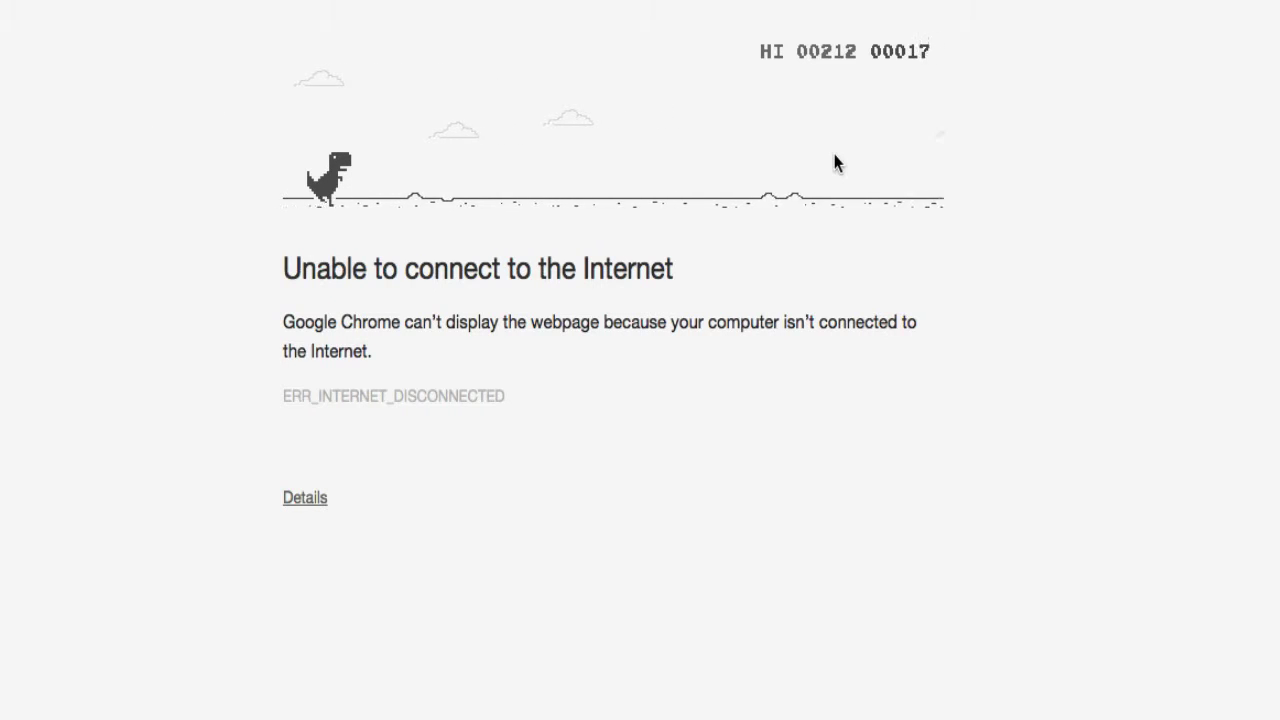
key("space")
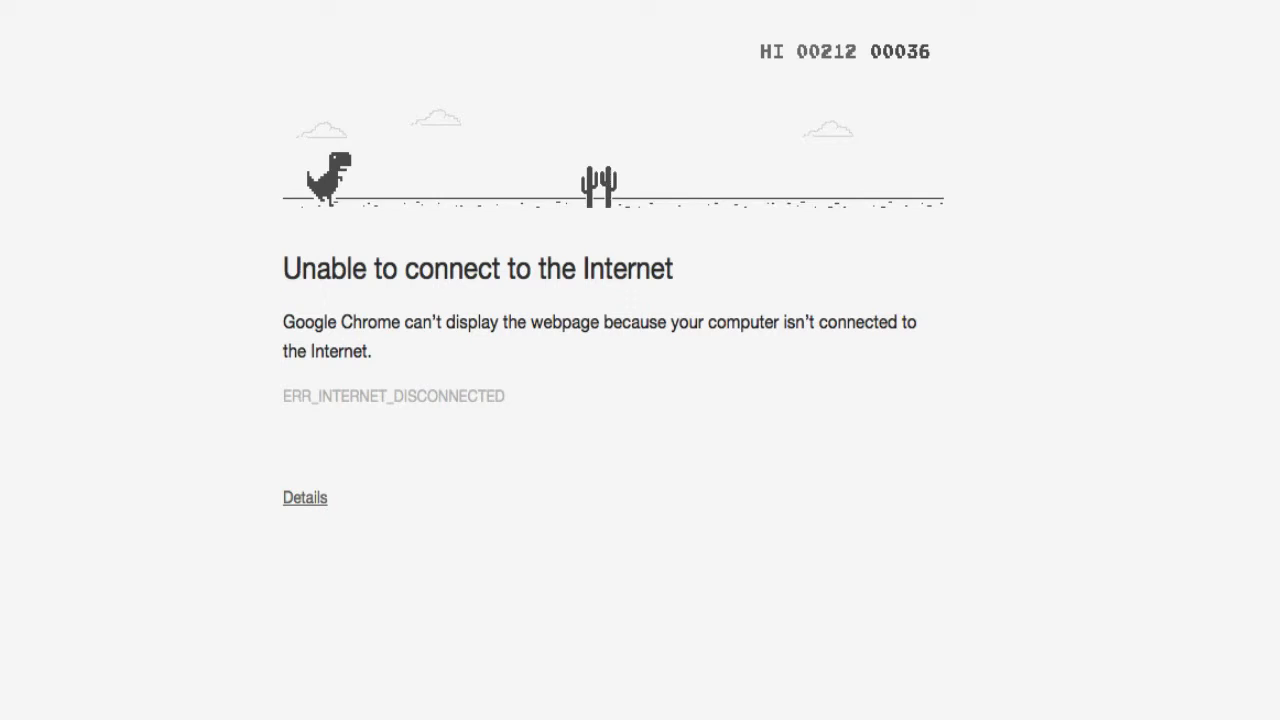
key("space")
key("space")
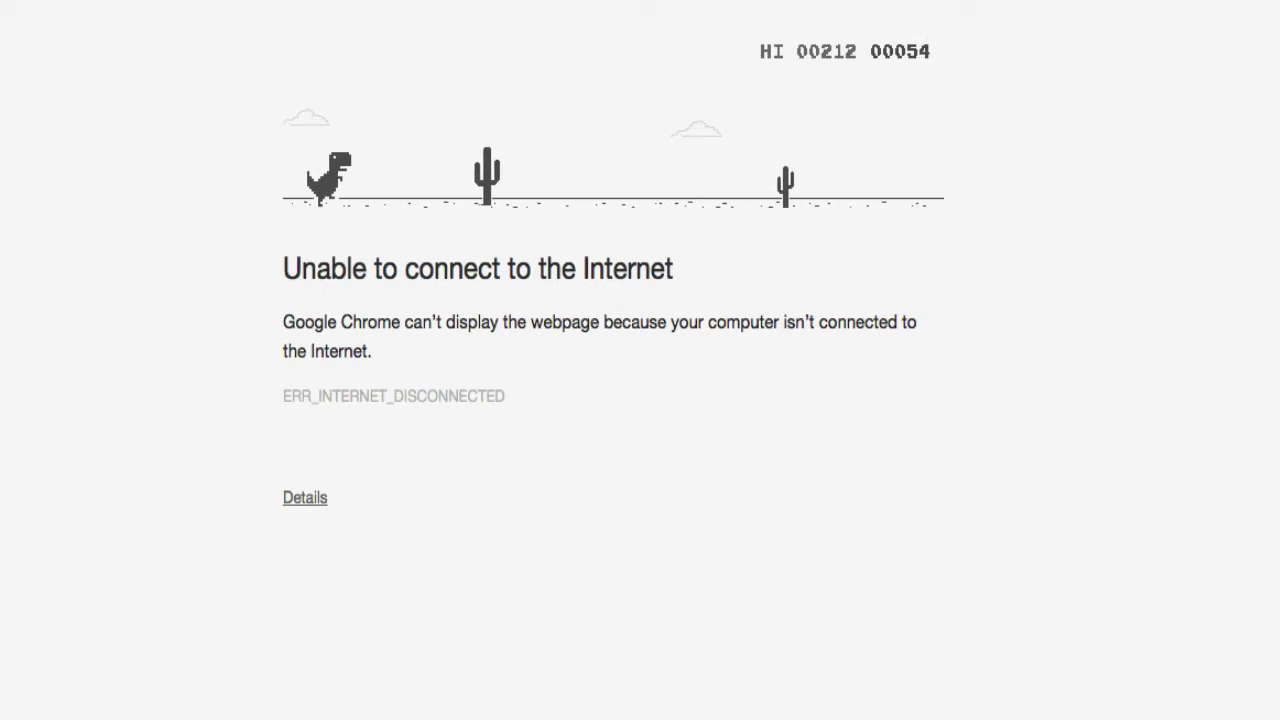
key("space")
key("space")
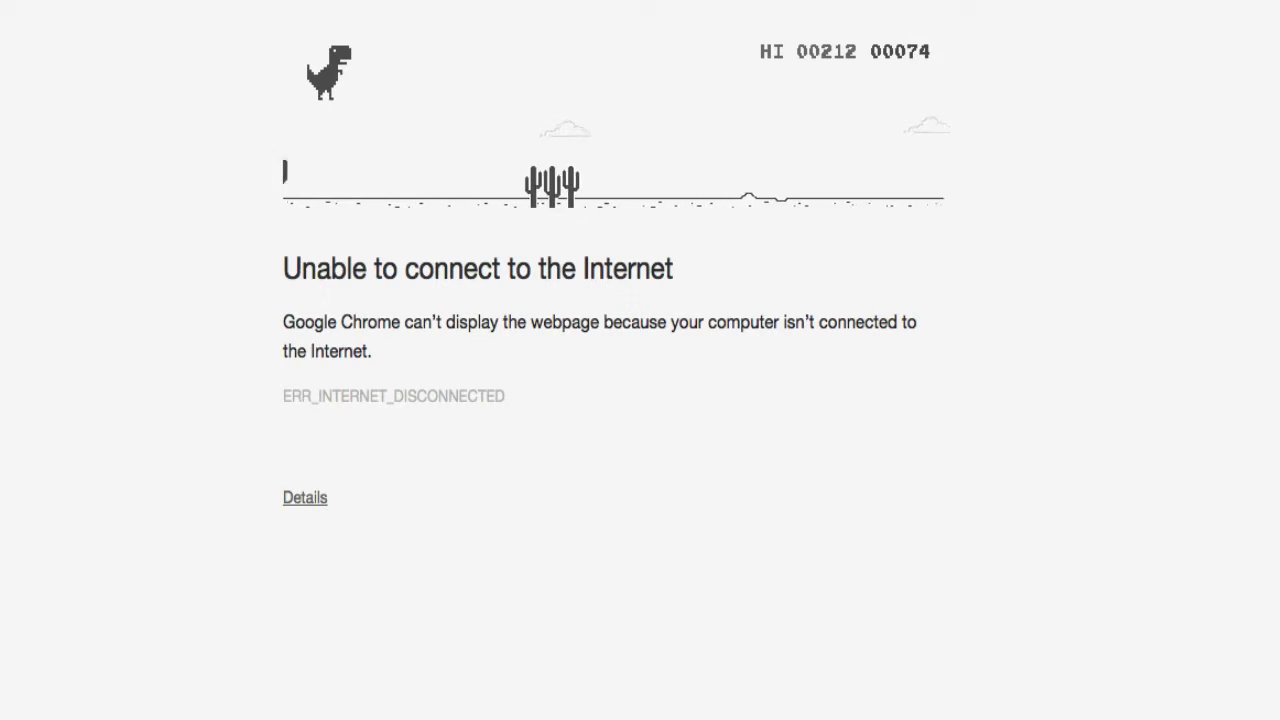
key("space")
key("space")
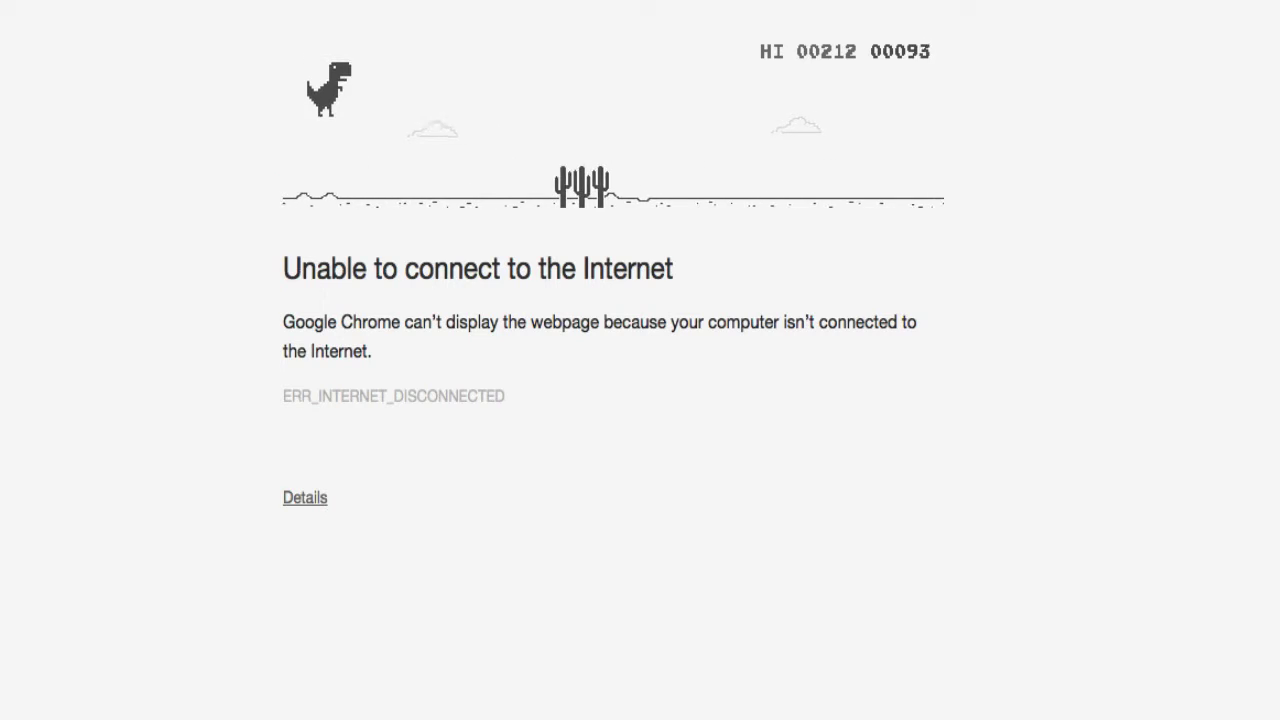
key("space")
key("space")
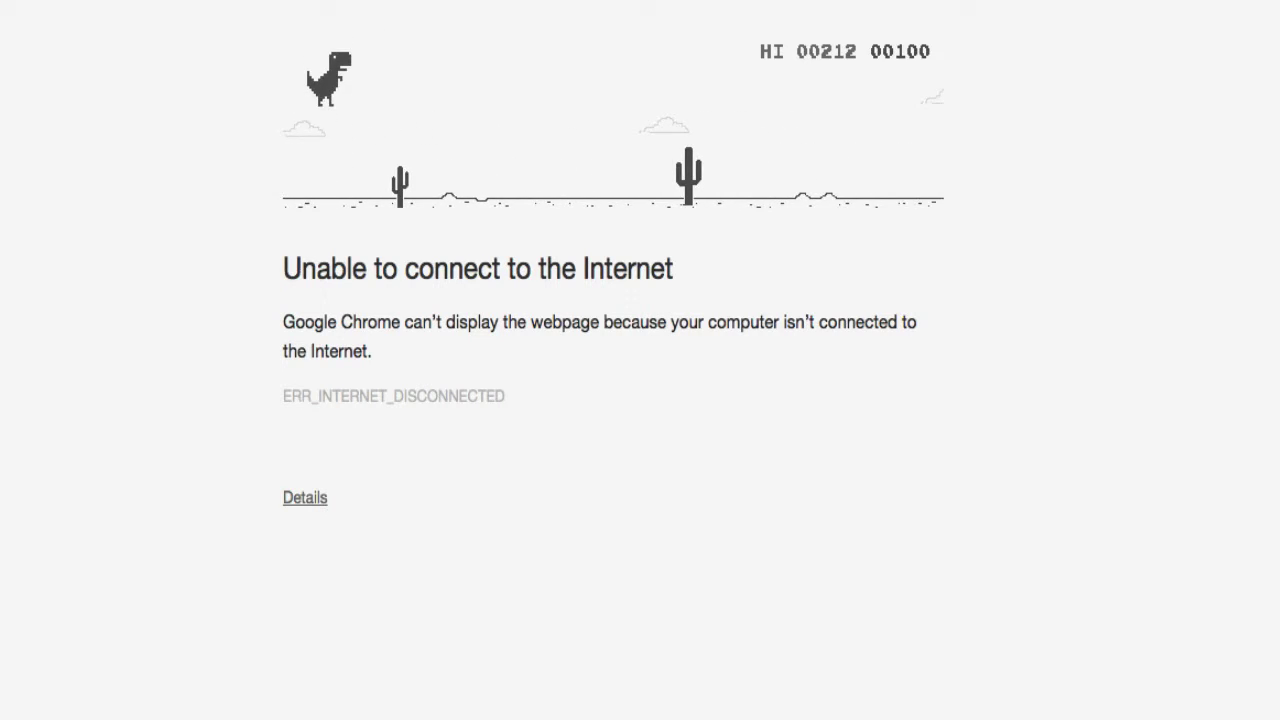
key("space")
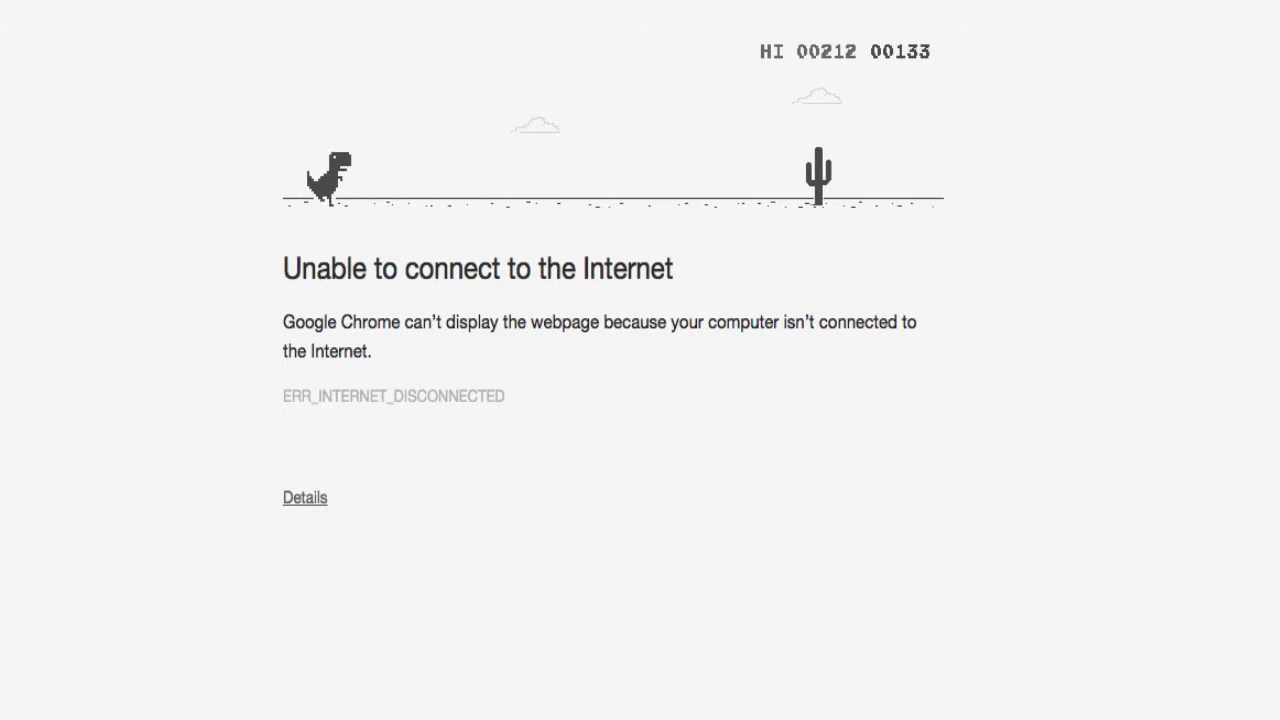
key("space")
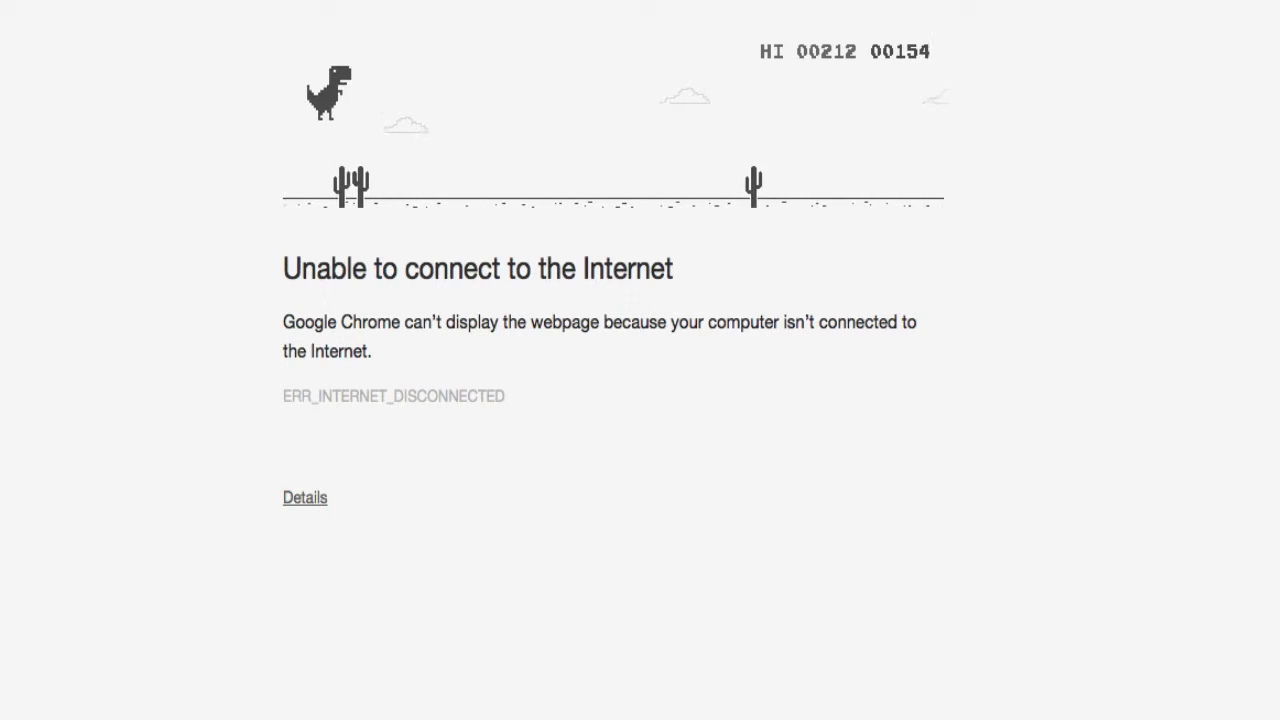
key("space")
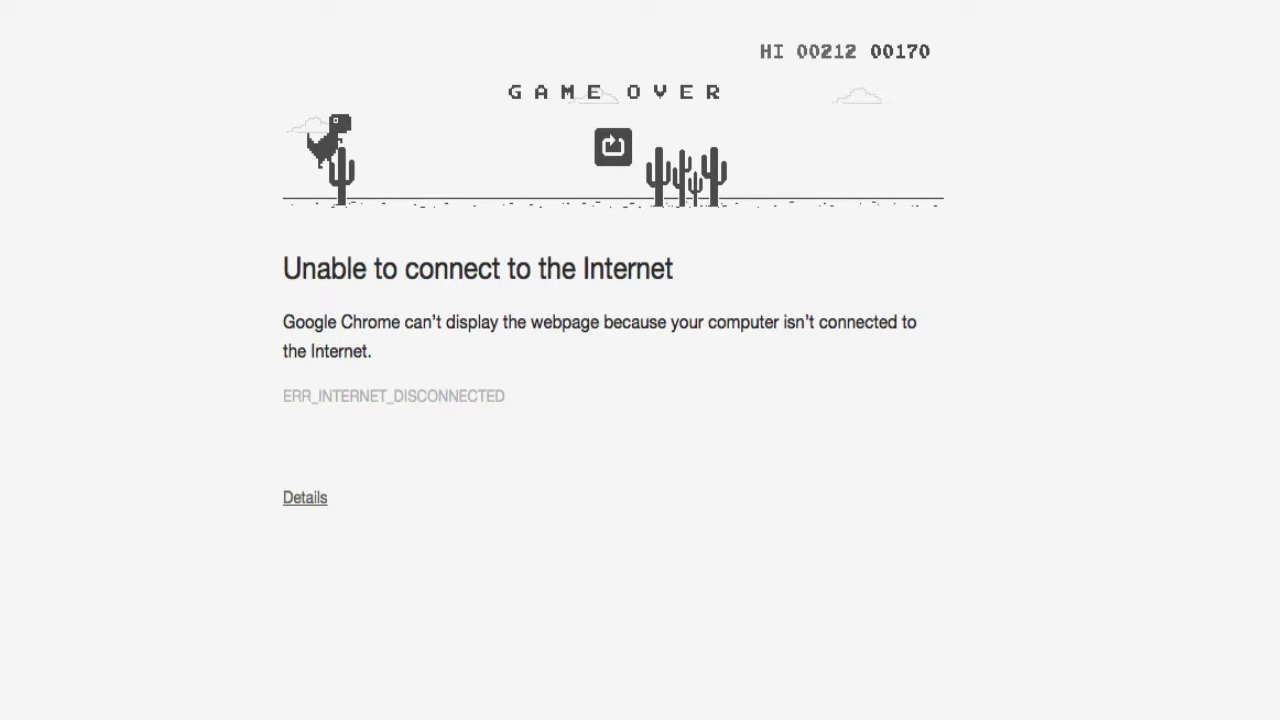
Step: Restart again and jump cacti until the run stops at 101 points
left_click(602, 146)
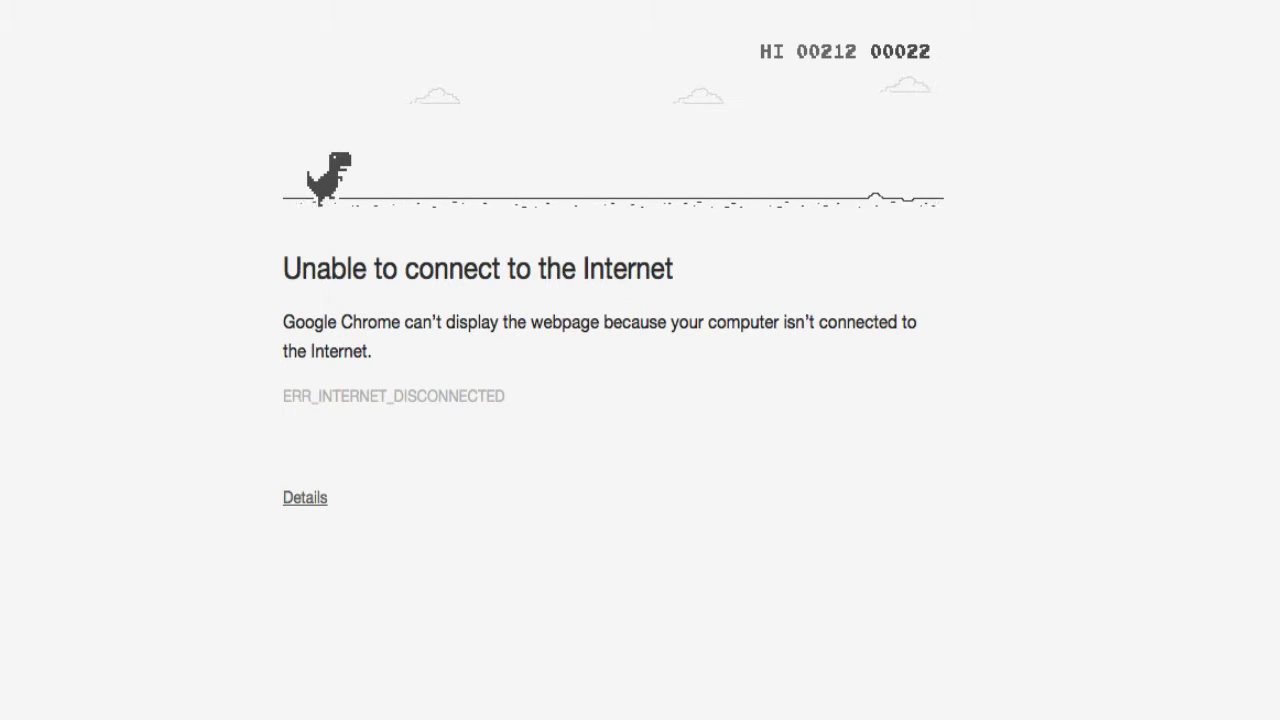
key("space")
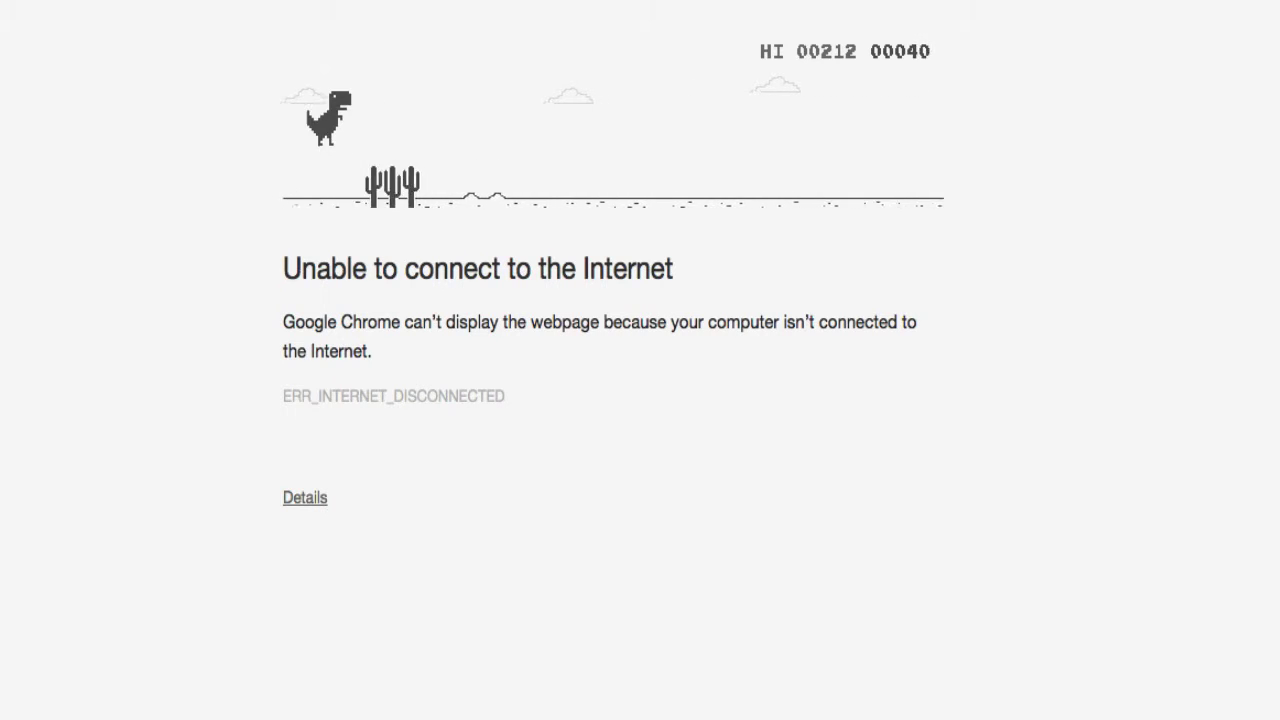
key("space")
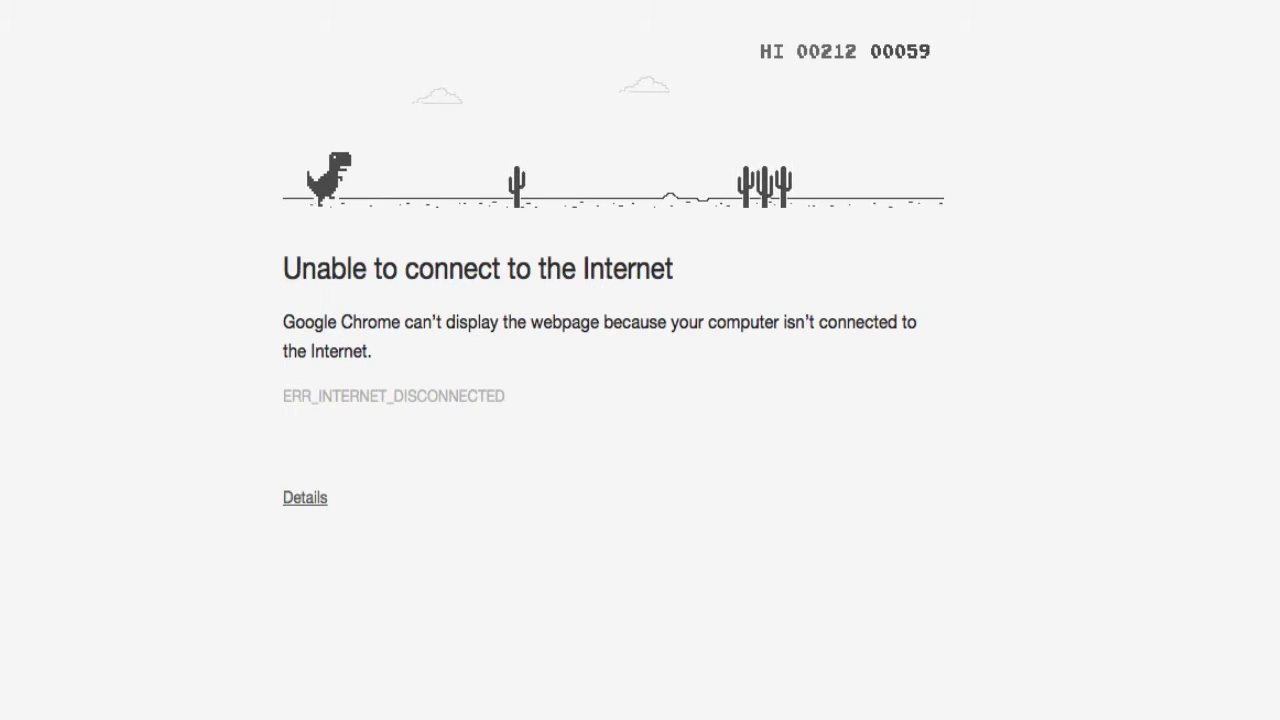
key("space")
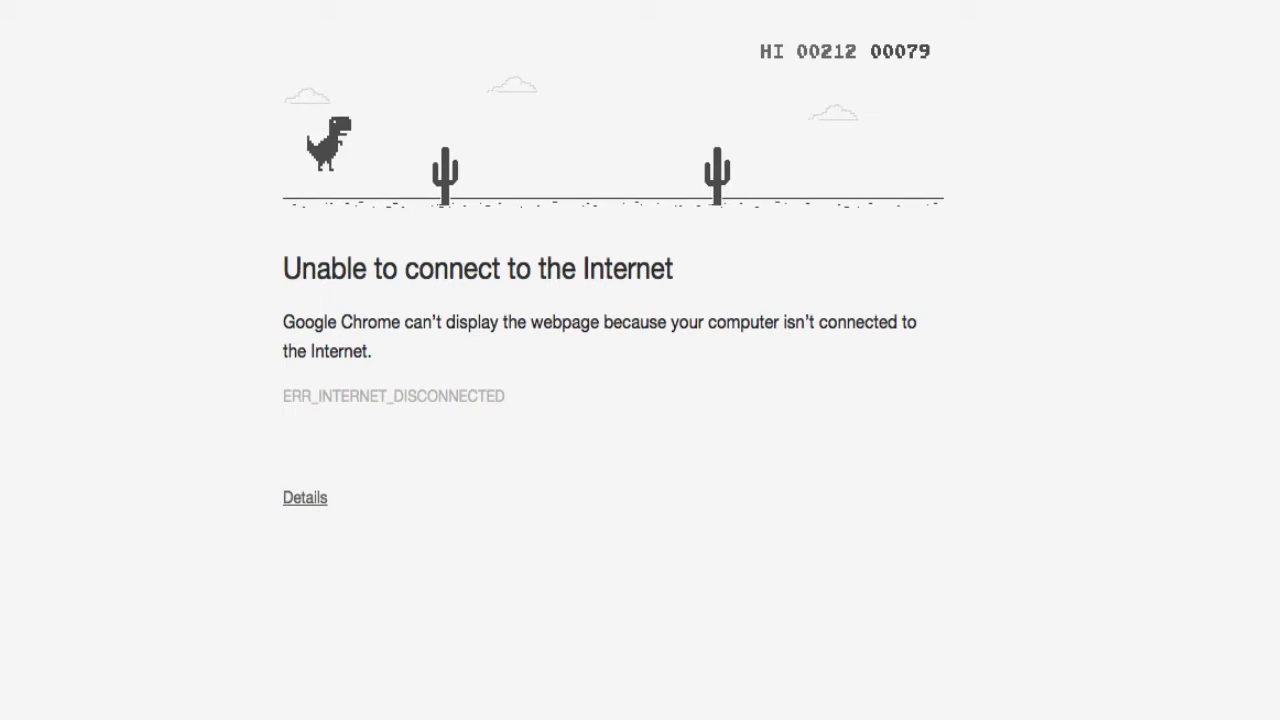
key("space")
key("space")
key("space")
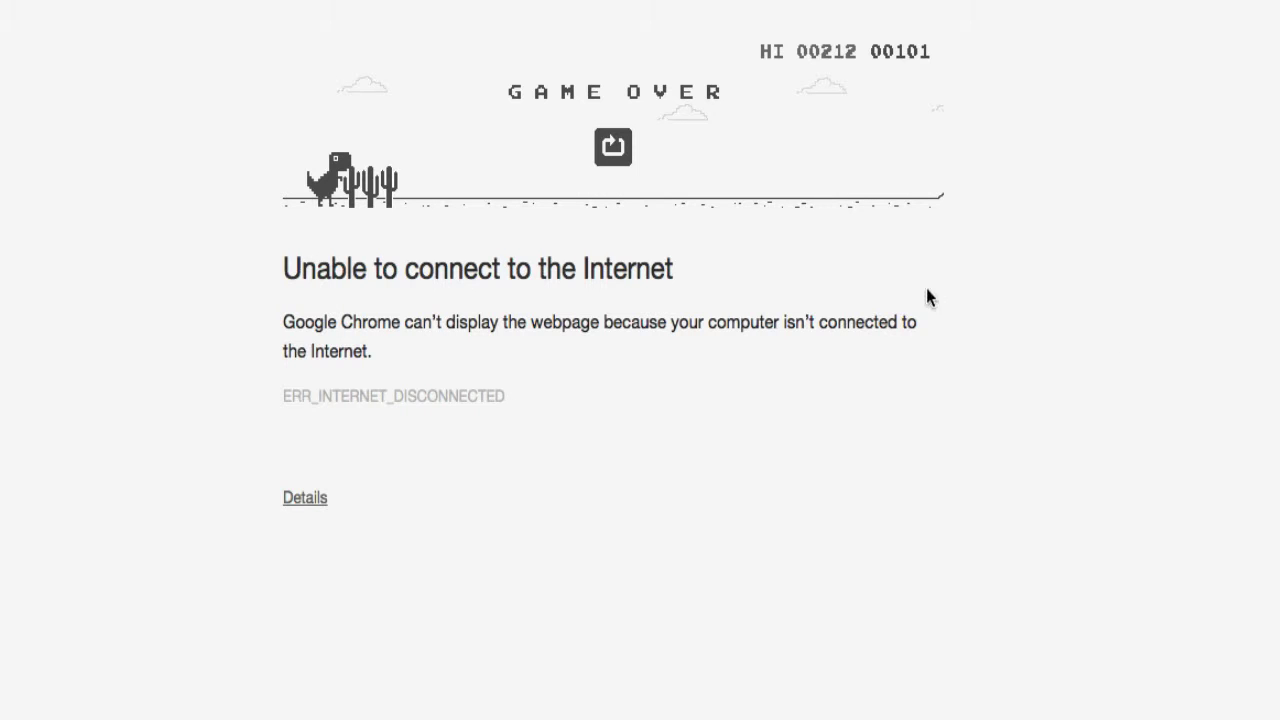
Step: Restart the dinosaur game and clear the opening cacti of the new run
left_click(639, 144)
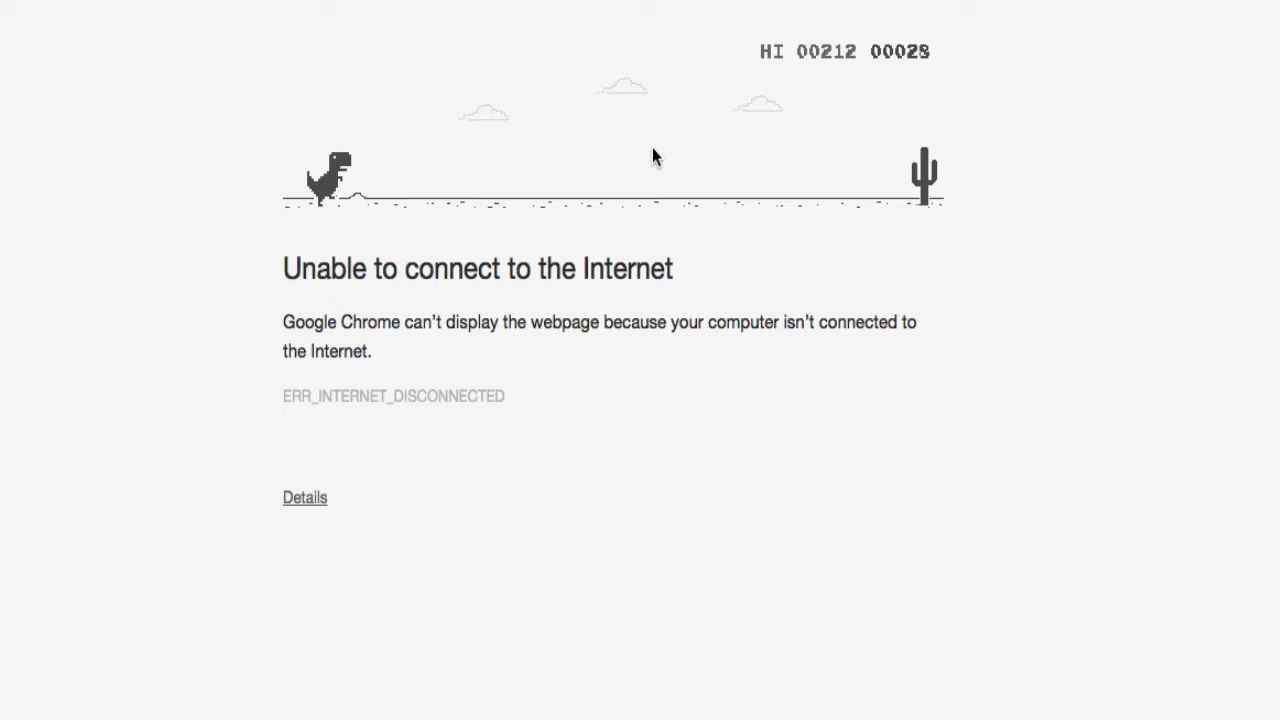
key("space")
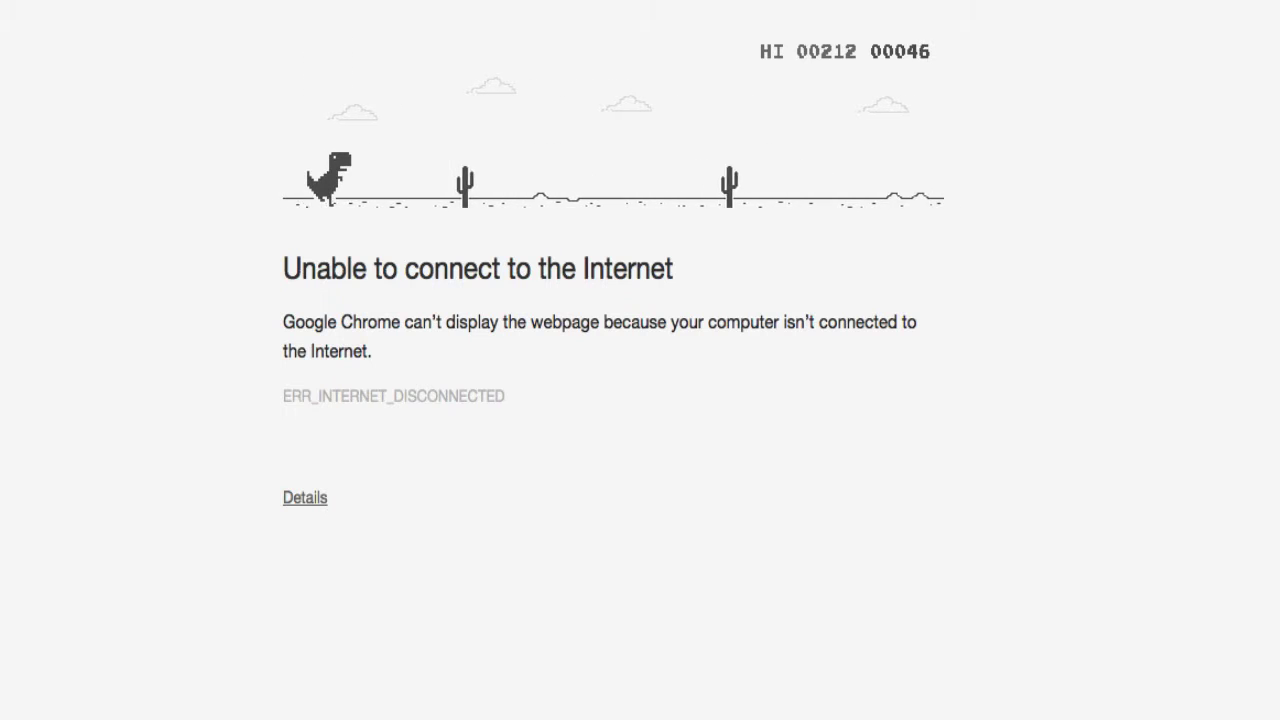
key("space")
key("space")
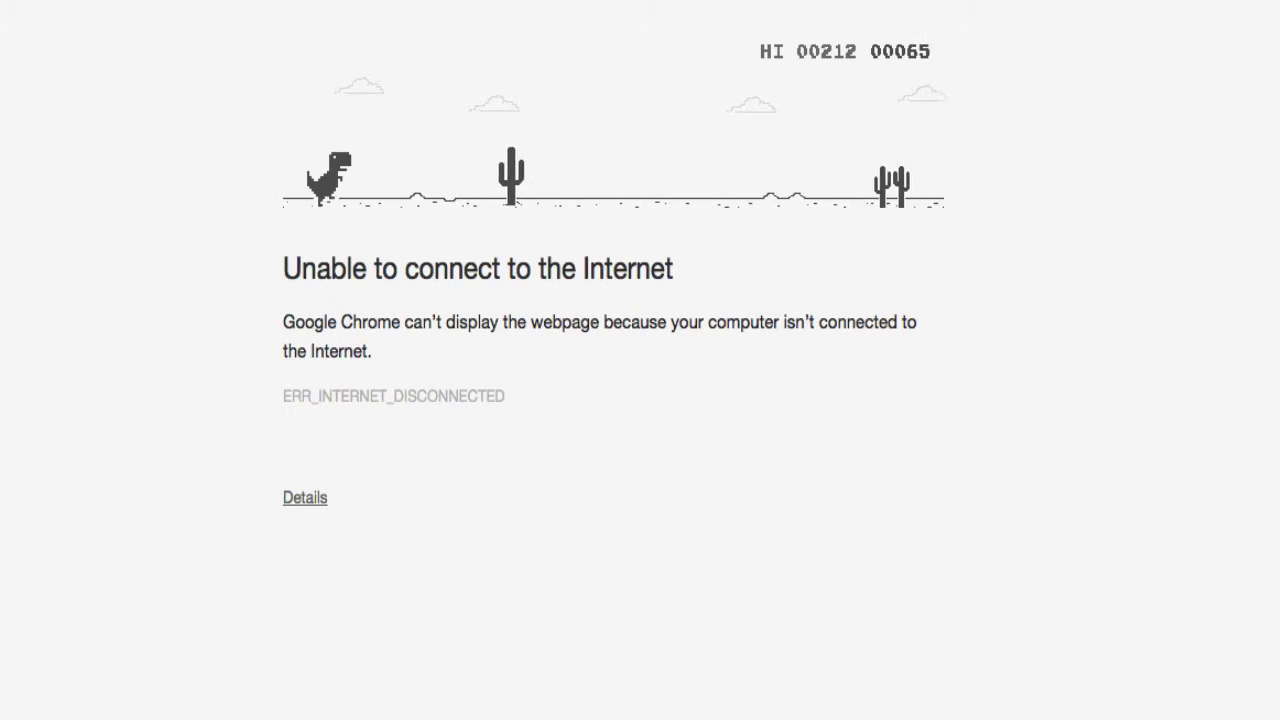
key("space")
key("space")
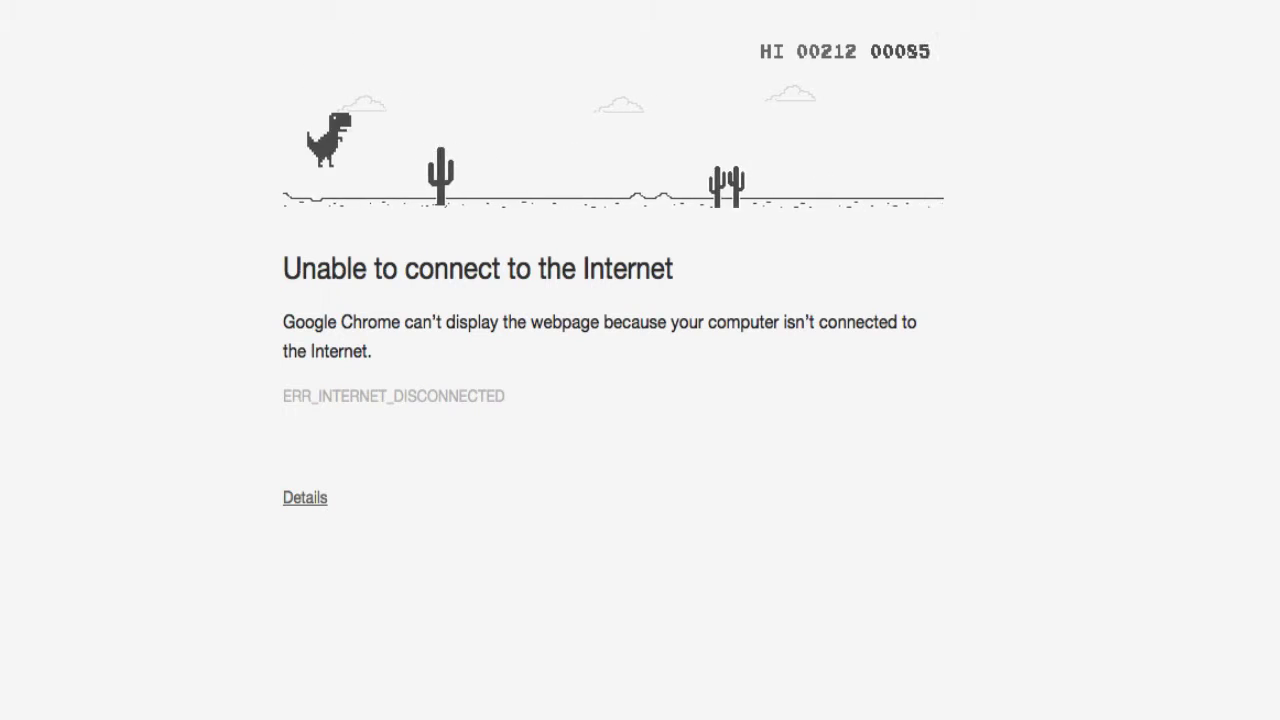
key("space")
key("space")
key("space")
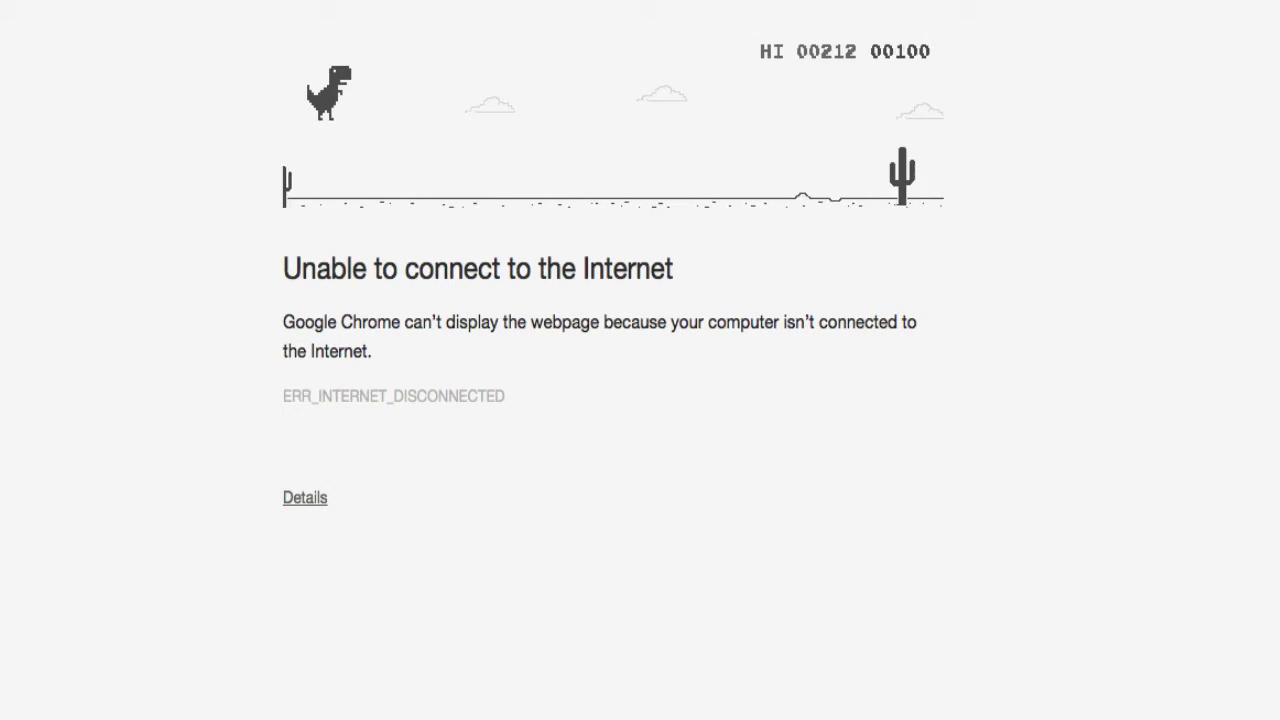
Step: Keep jumping cacti until the run nears 300 points, past the 212 high score
key("space")
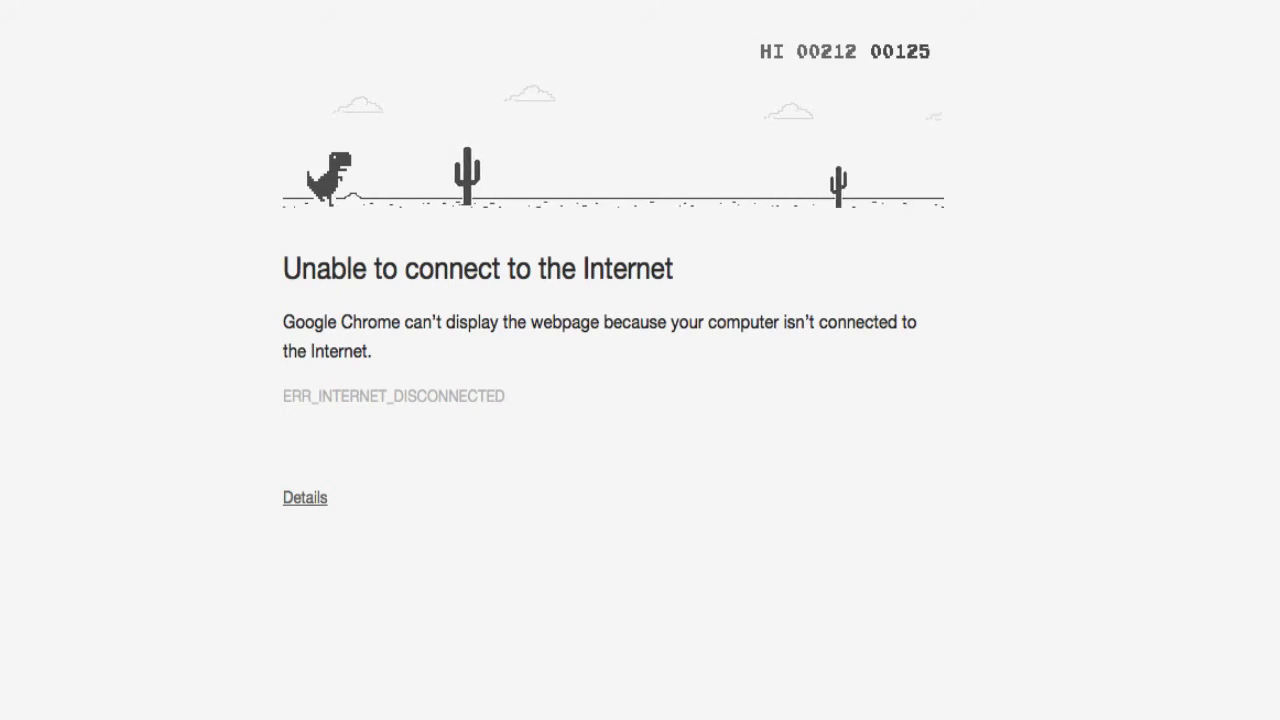
key("space")
key("space")
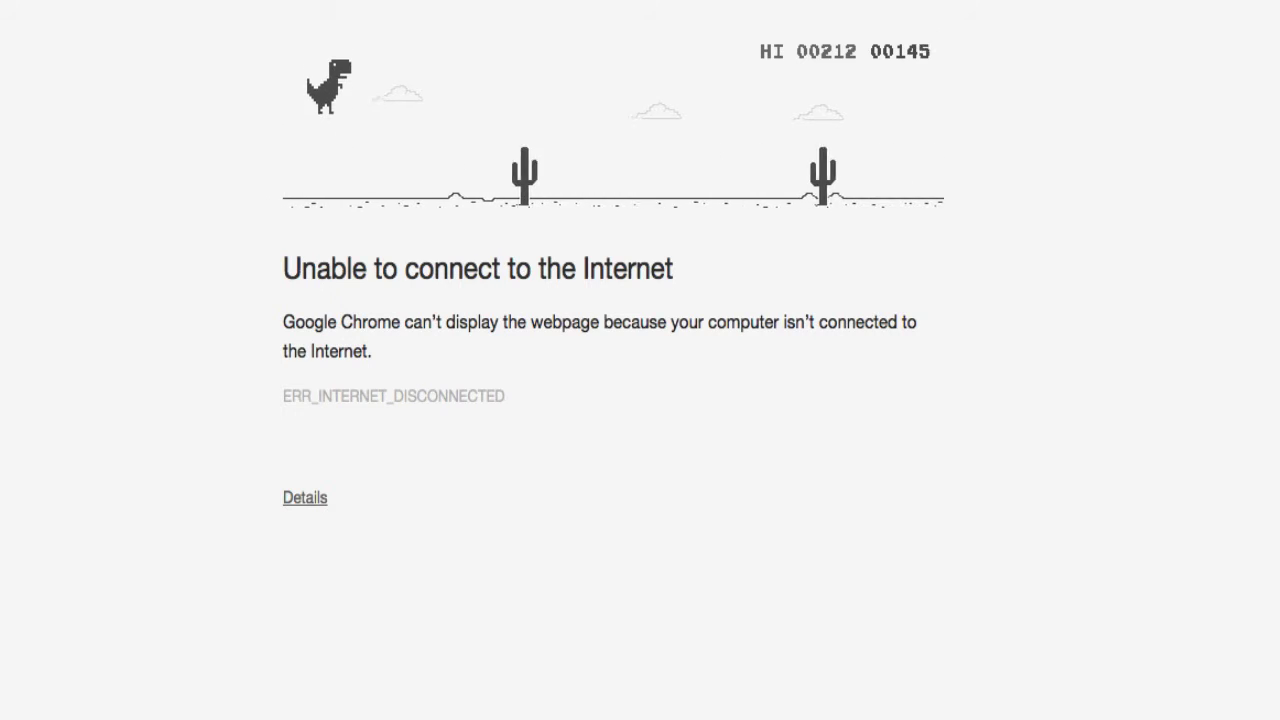
key("space")
key("space")
key("space")
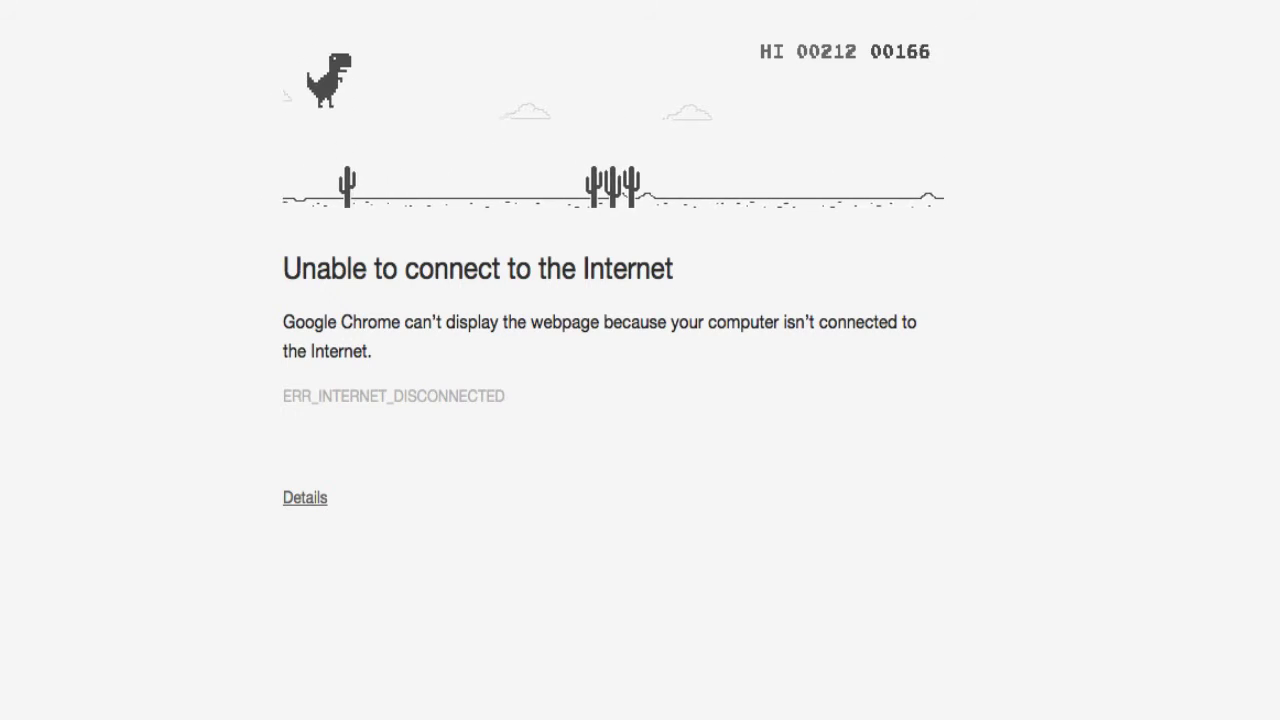
key("space")
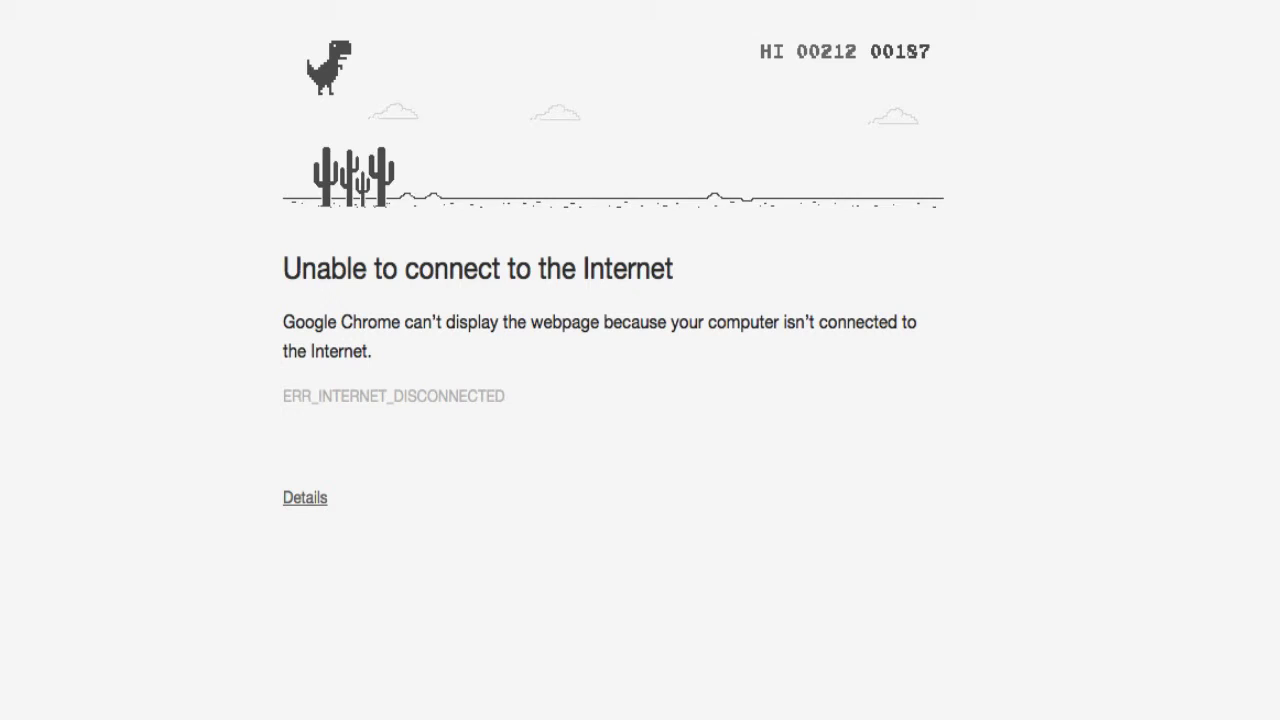
key("space")
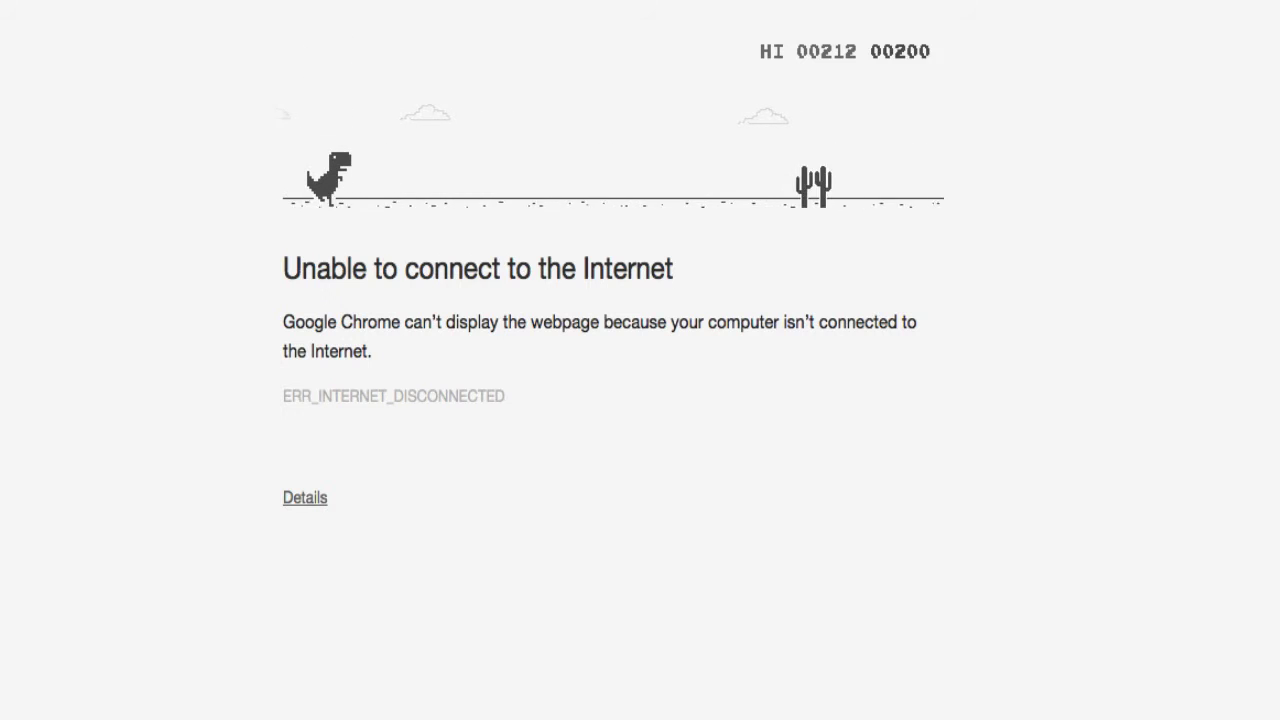
key("space")
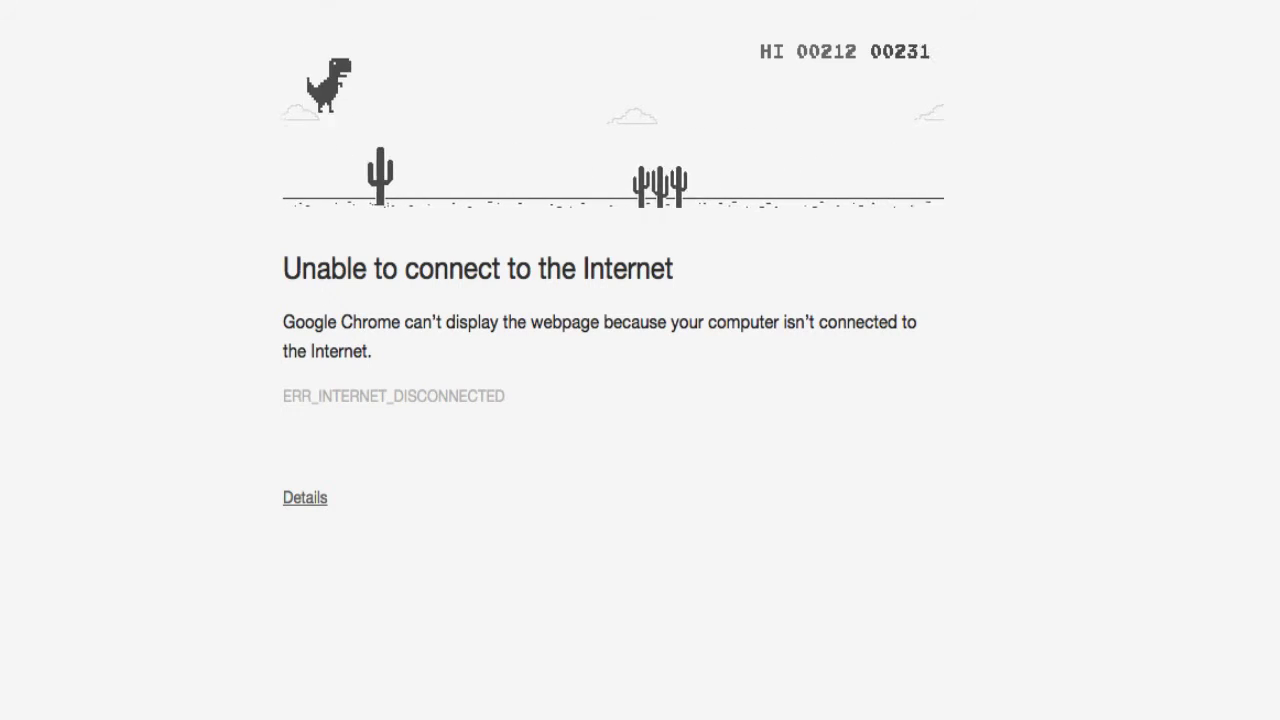
key("space")
key("space")
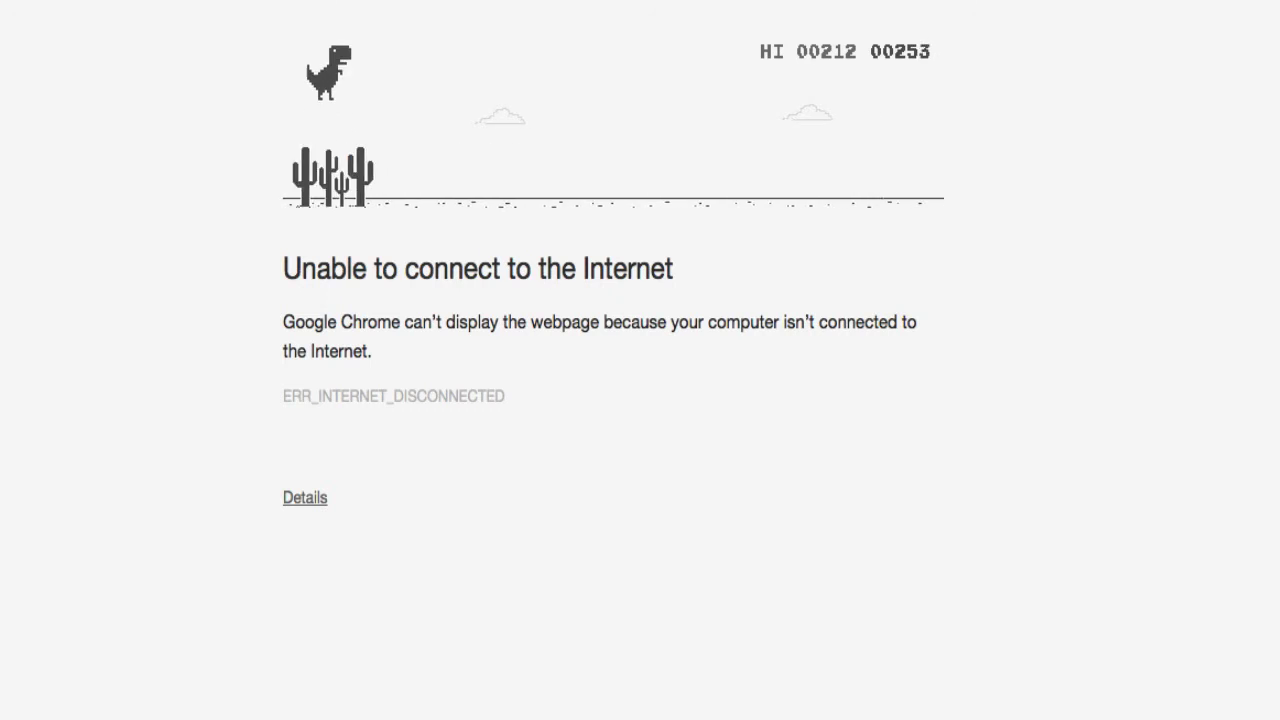
key("space")
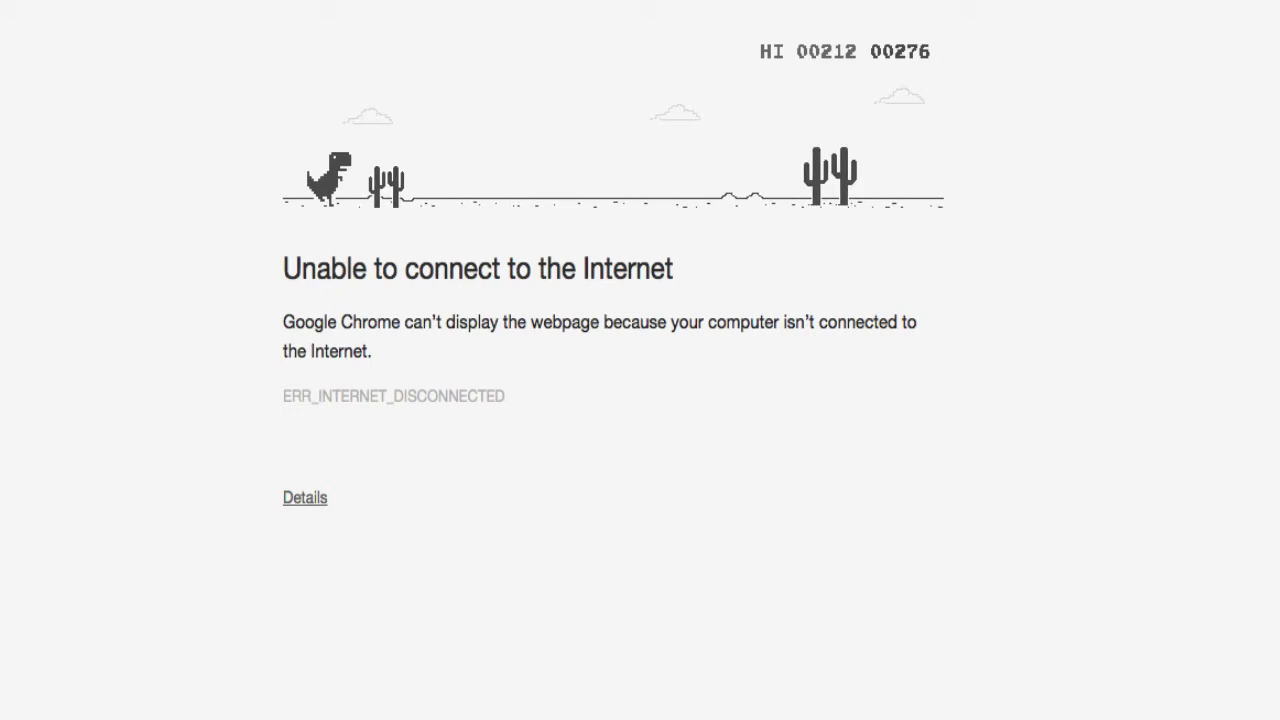
key("space")
key("space")
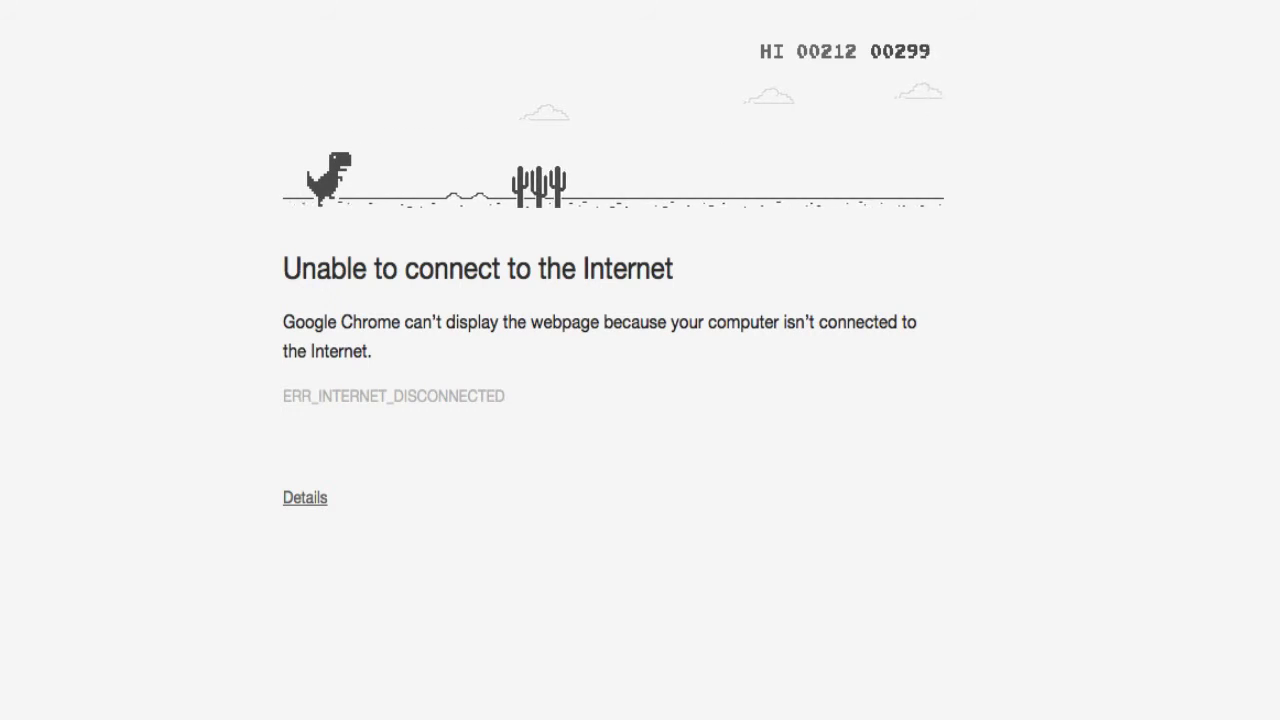
key("space")
key("space")
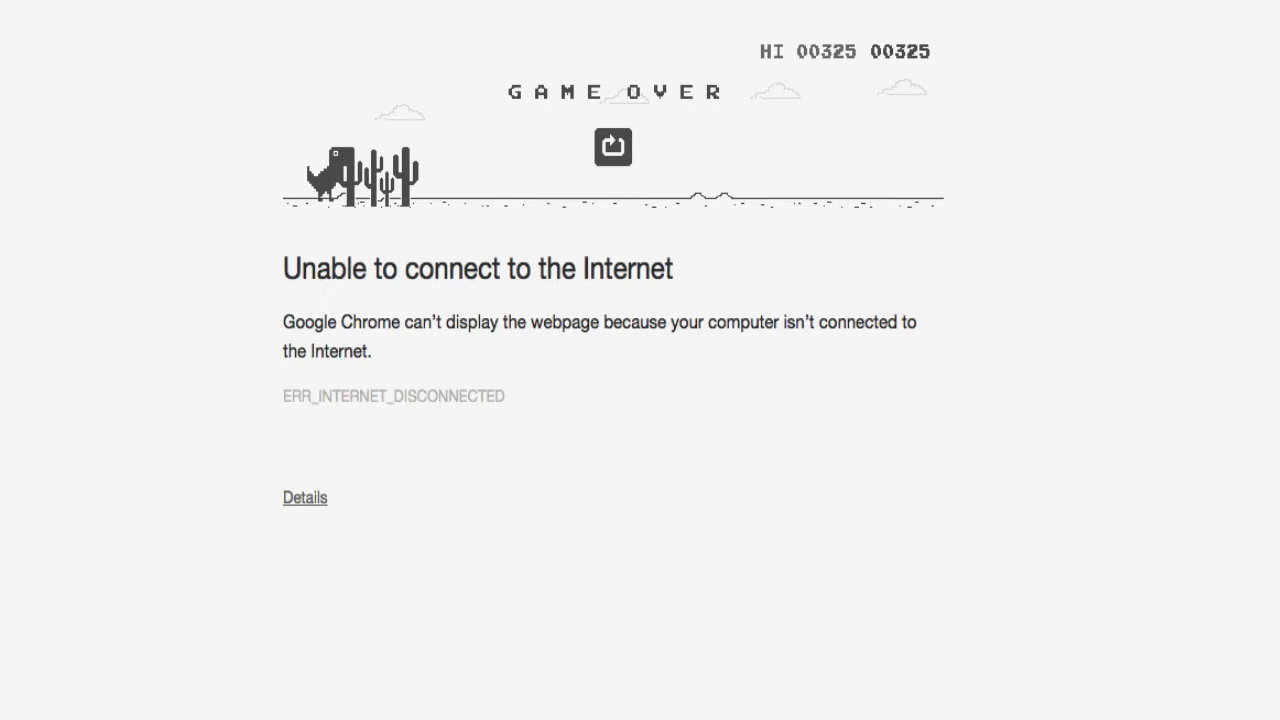
Step: Restart the dino game and jump the first cactus groups of the run
key("space")
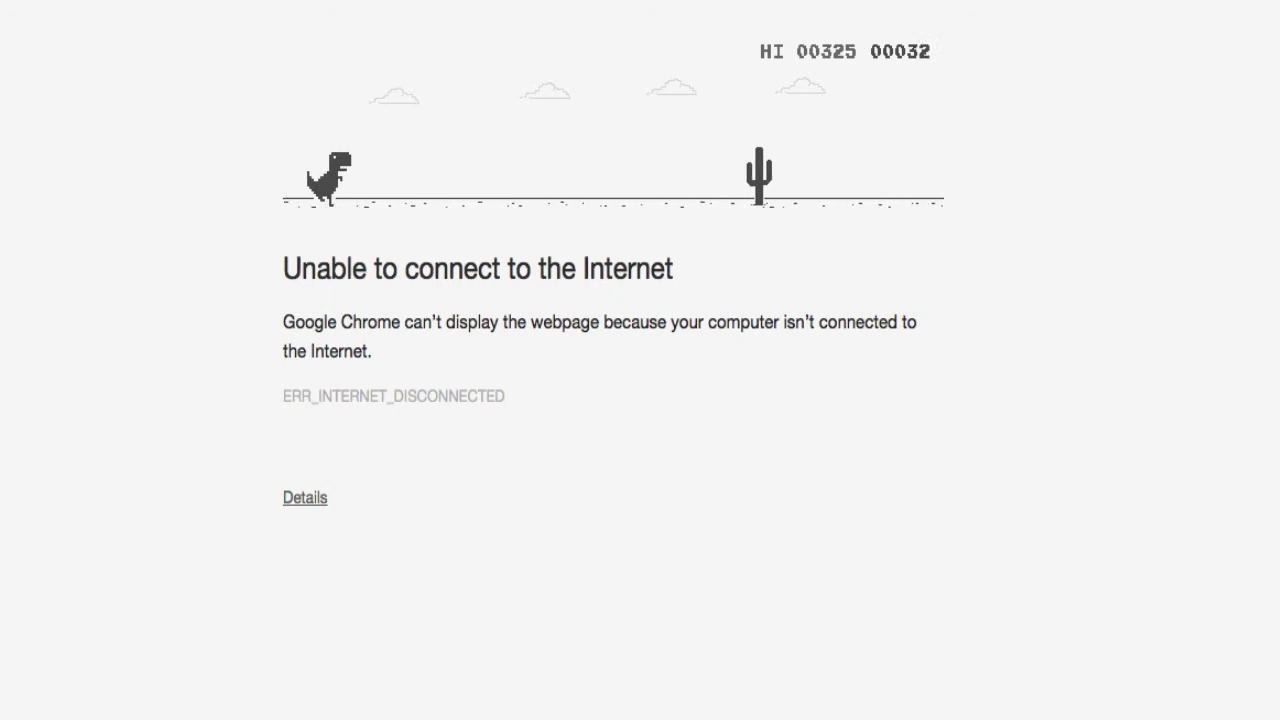
key("space")
key("space")
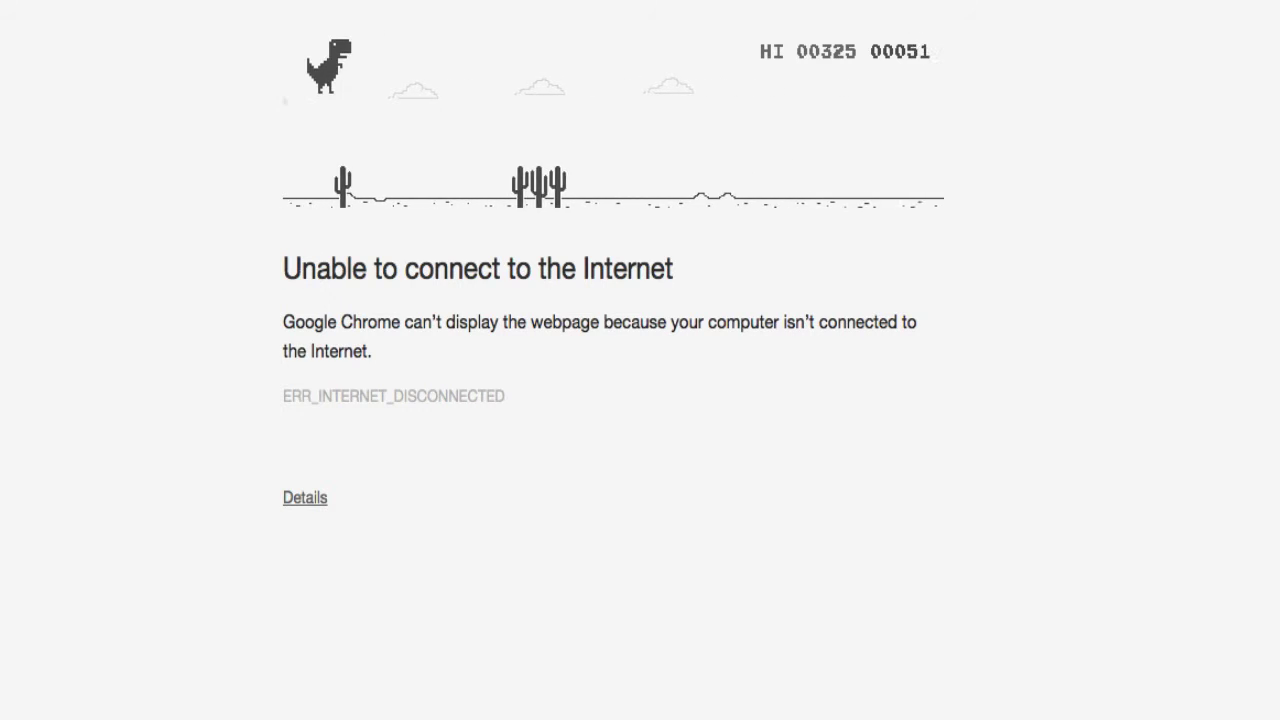
key("space")
key("space")
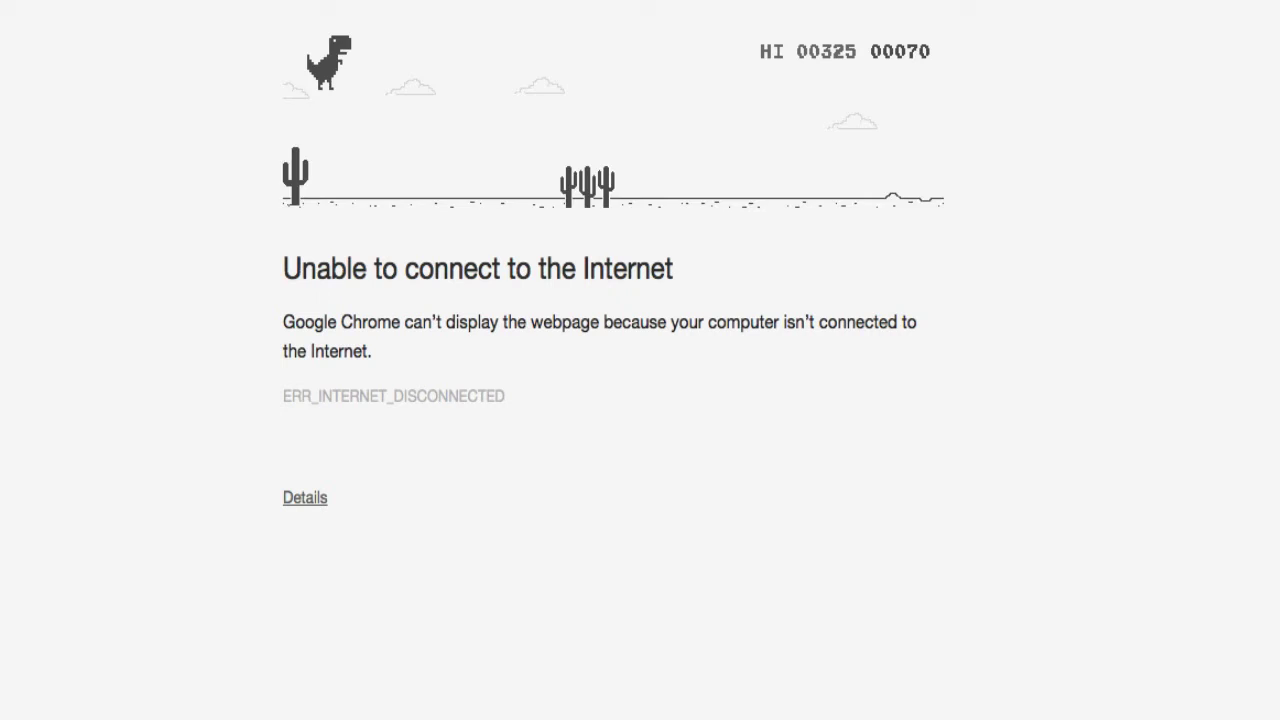
key("space")
key("space")
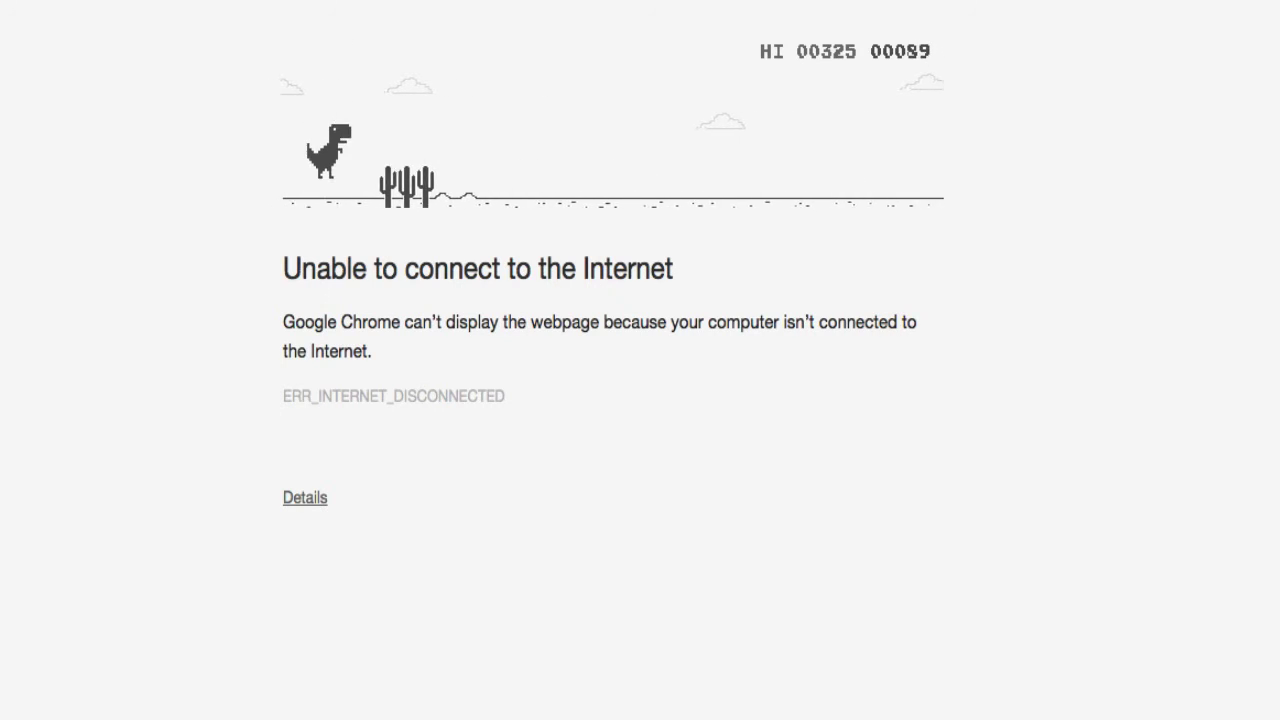
key("space")
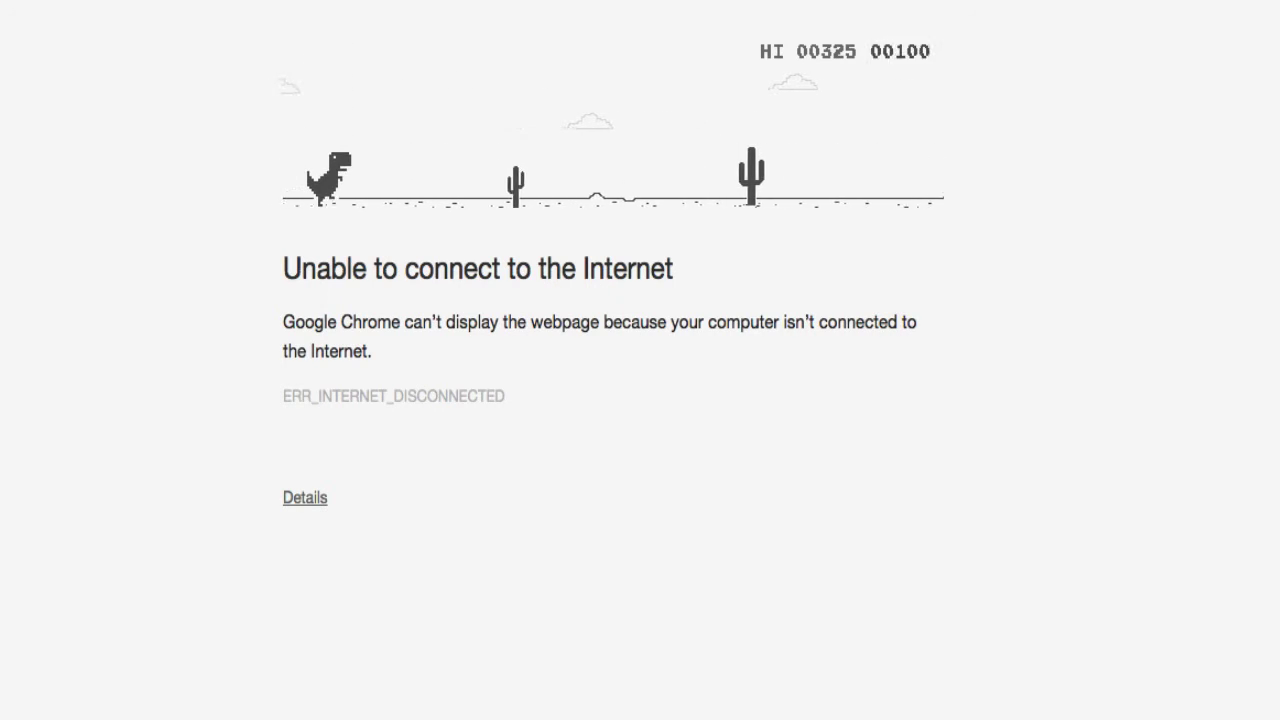
key("space")
key("space")
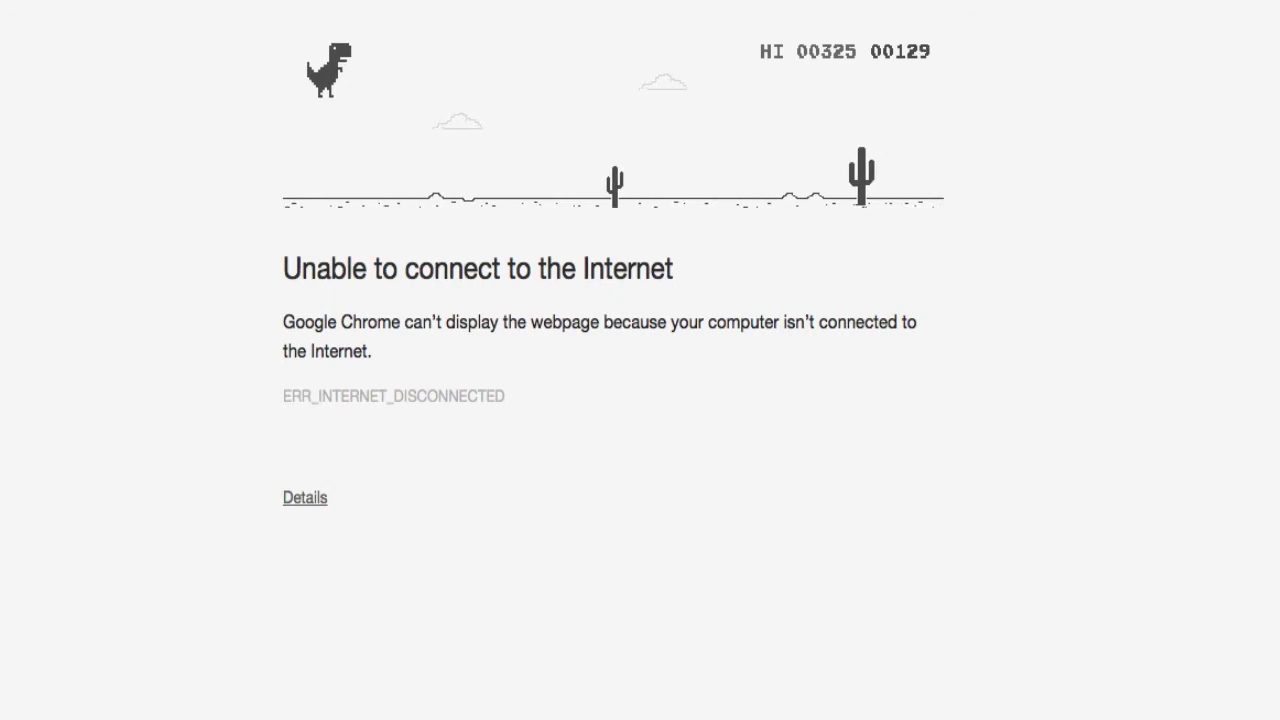
key("space")
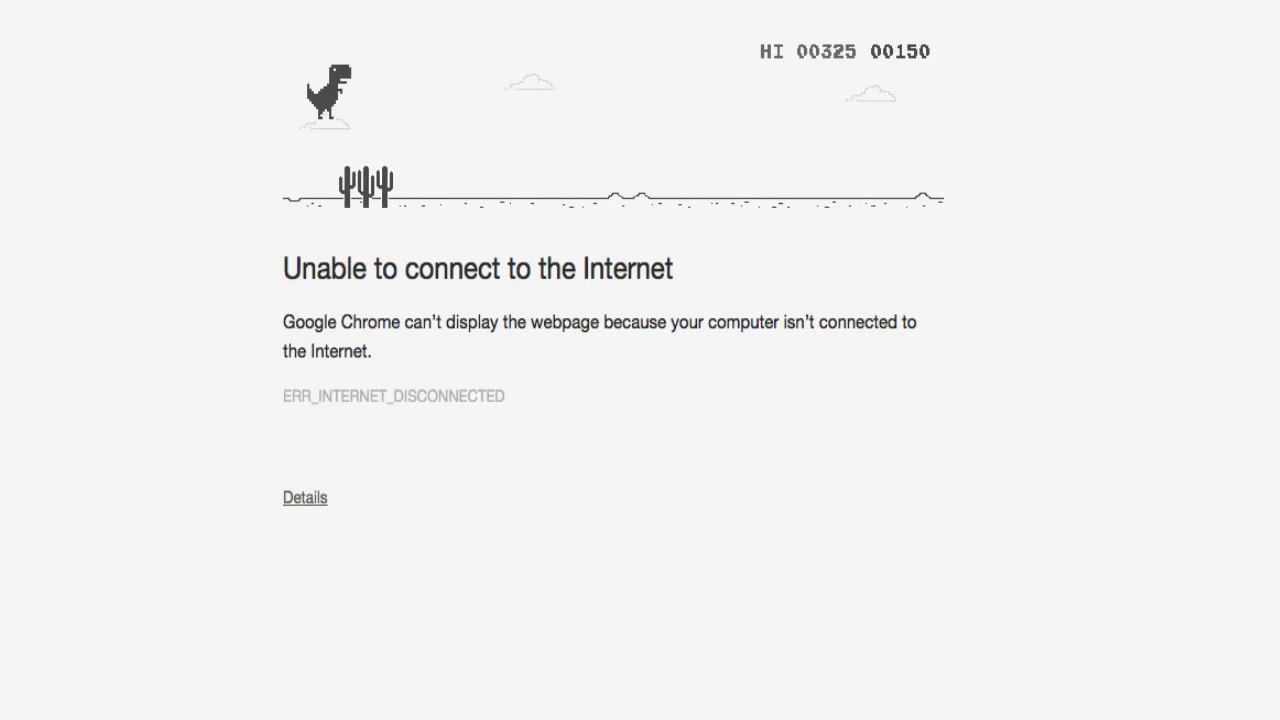
key("space")
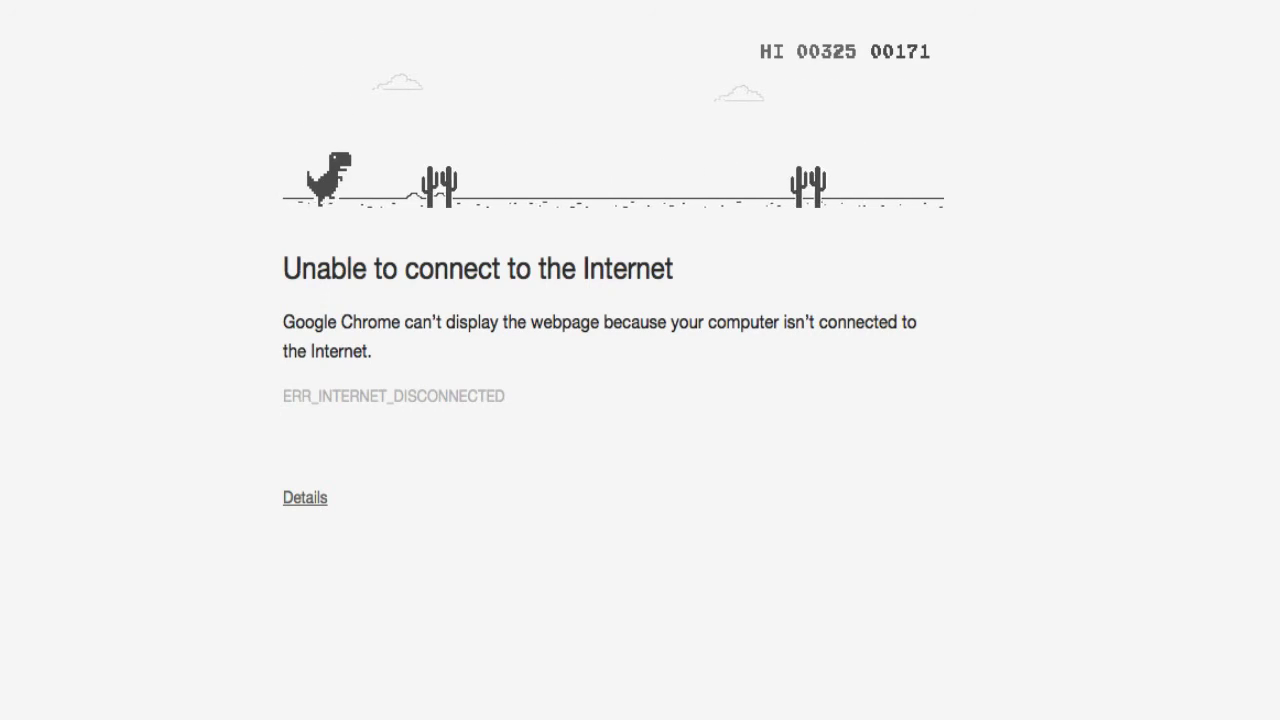
key("space")
key("space")
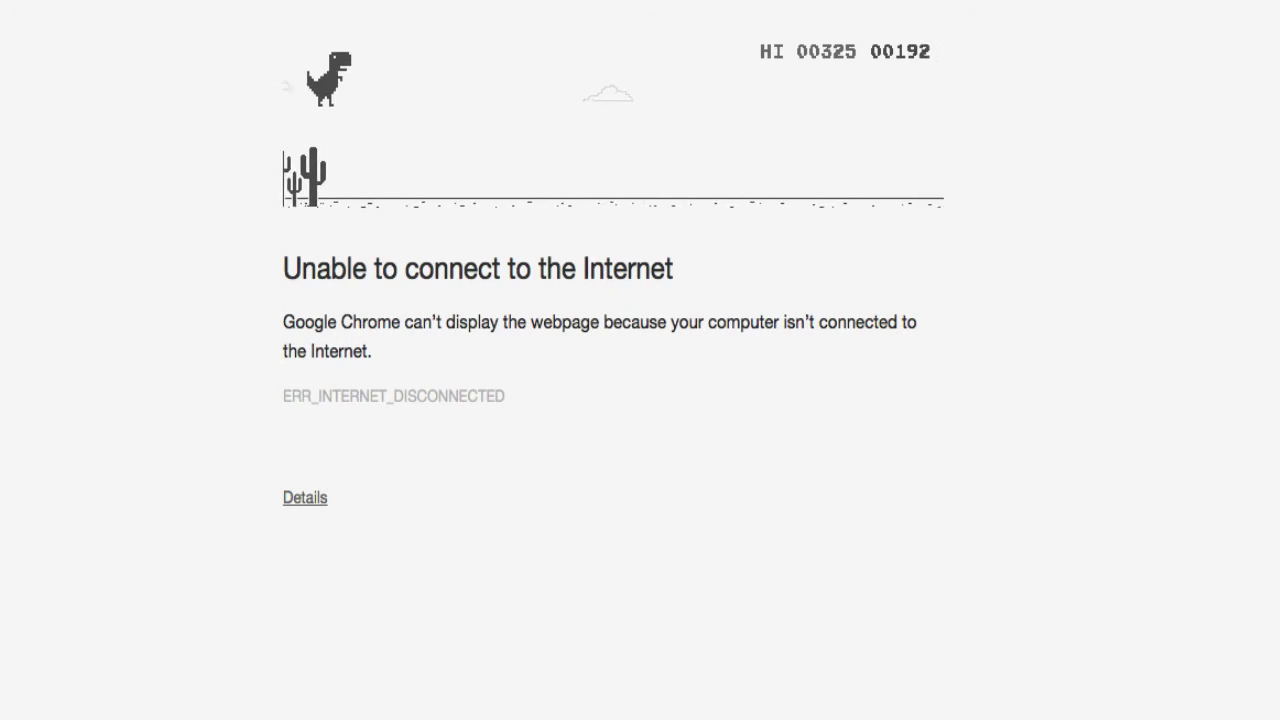
Step: Keep jumping cacti until game over at 528, replacing the 325 high score
key("space")
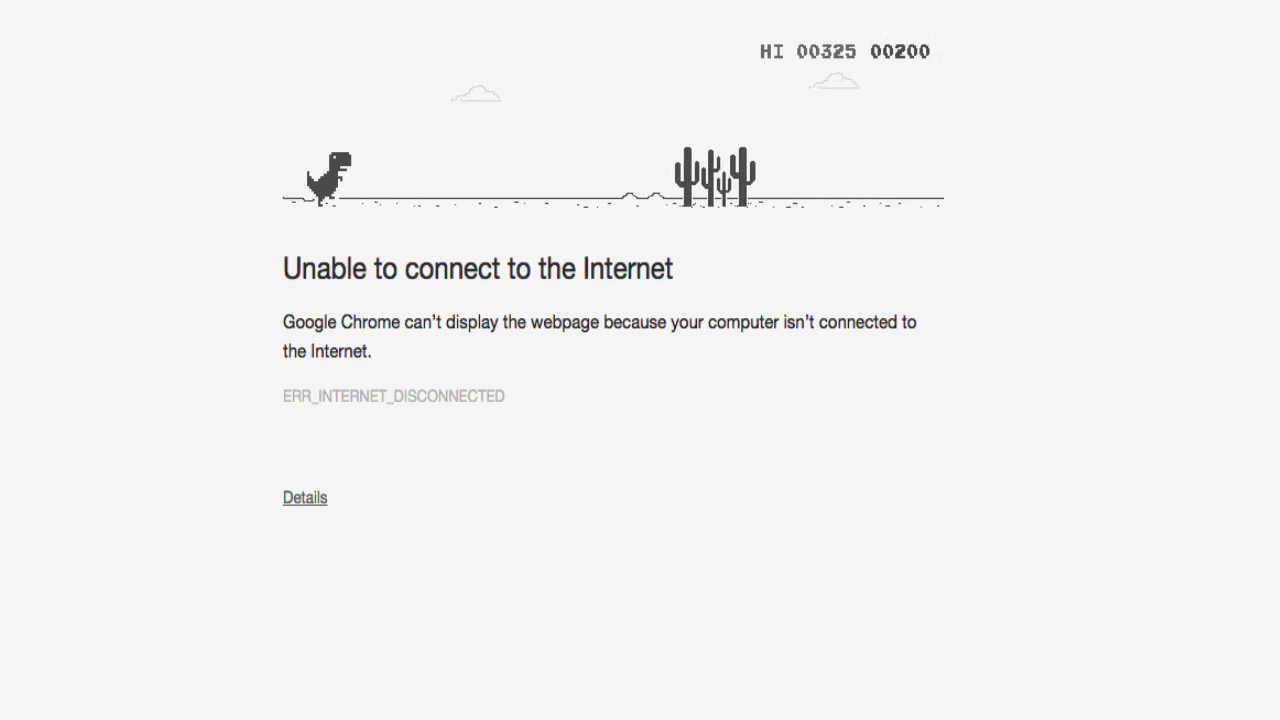
key("space")
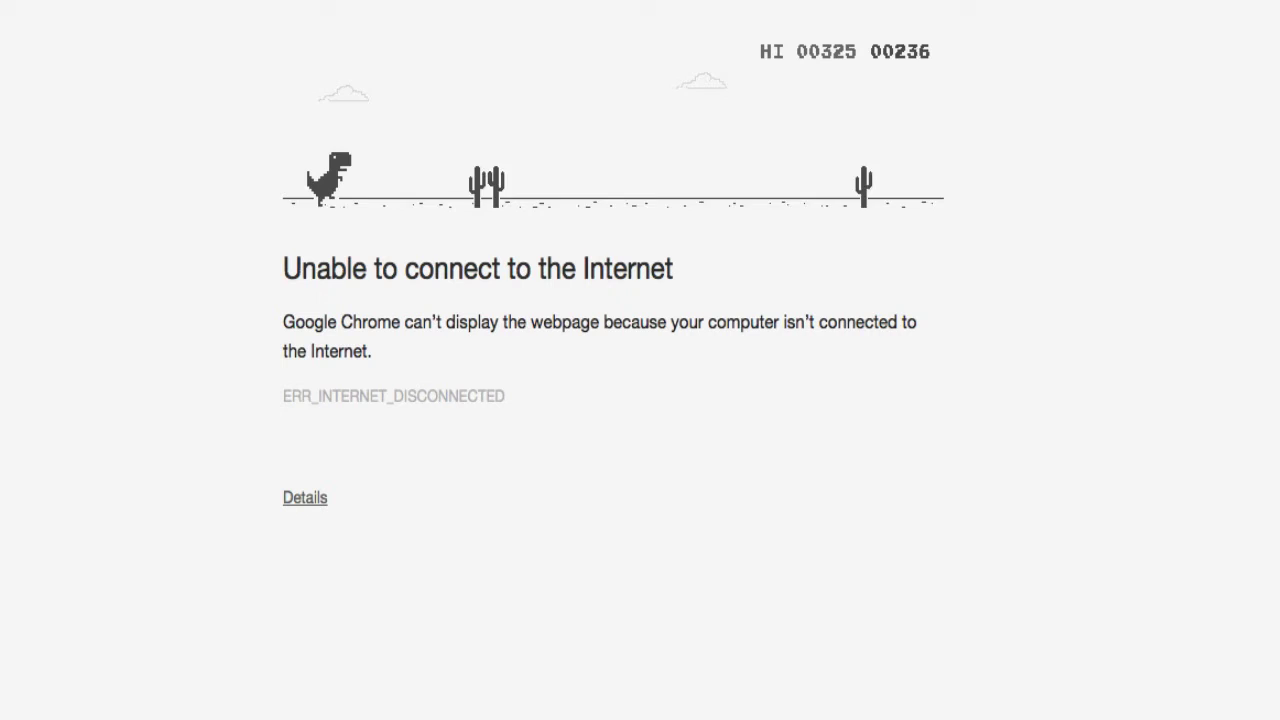
key("space")
key("space")
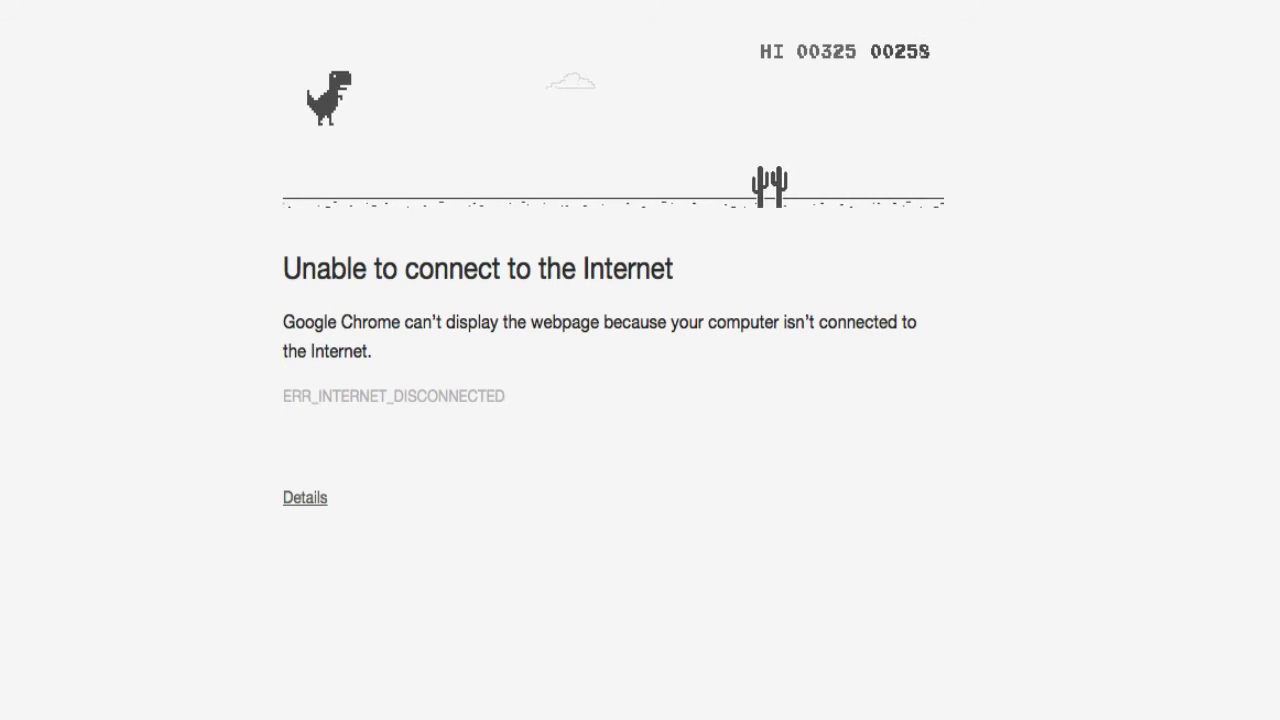
key("space")
key("space")
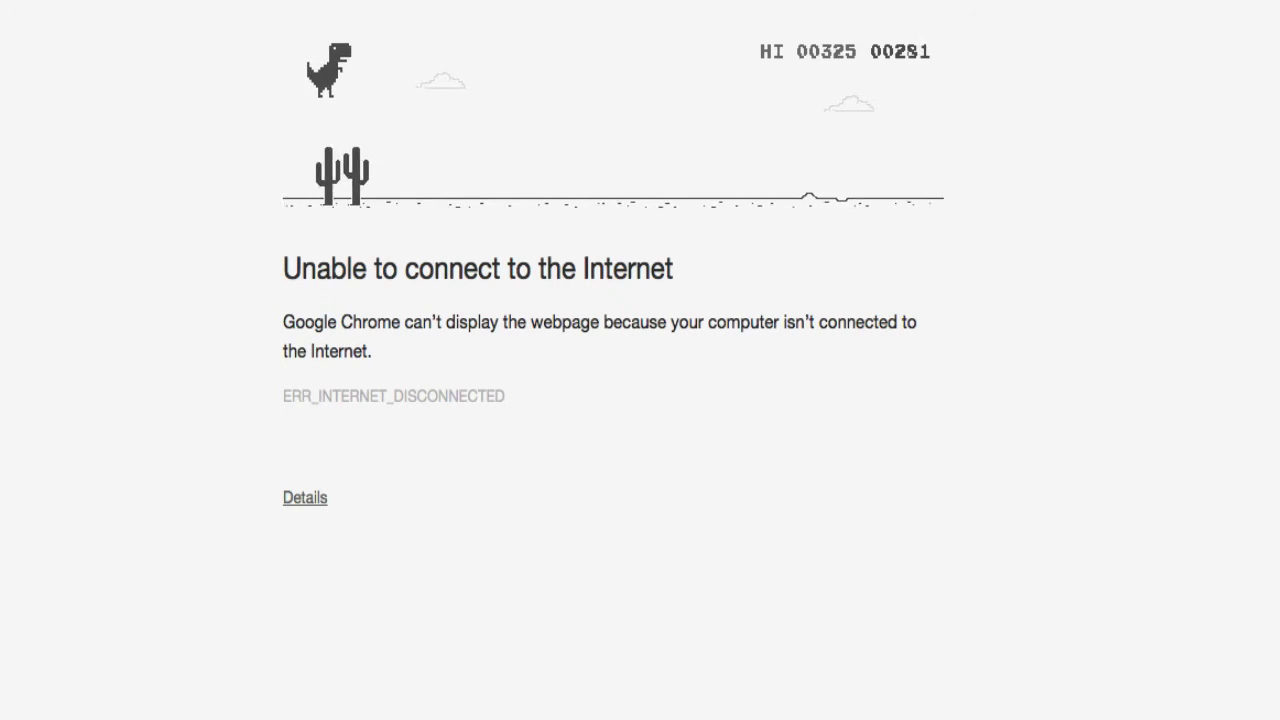
key("space")
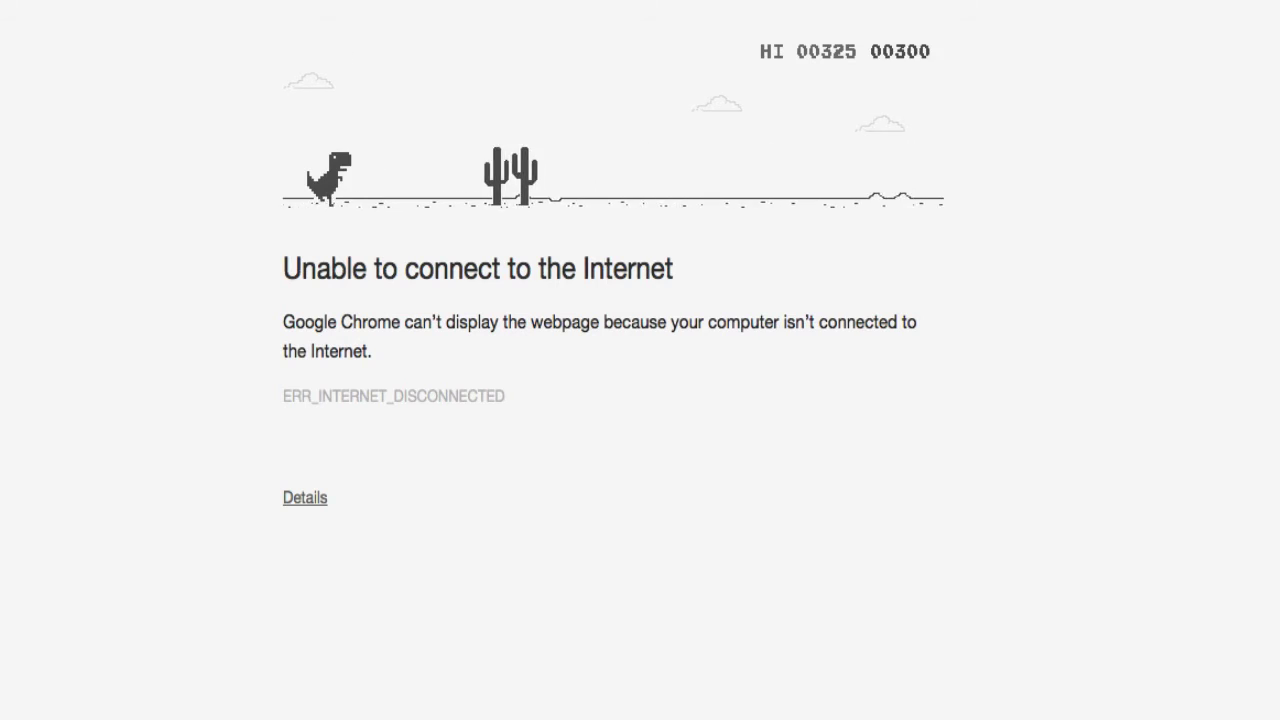
key("space")
key("space")
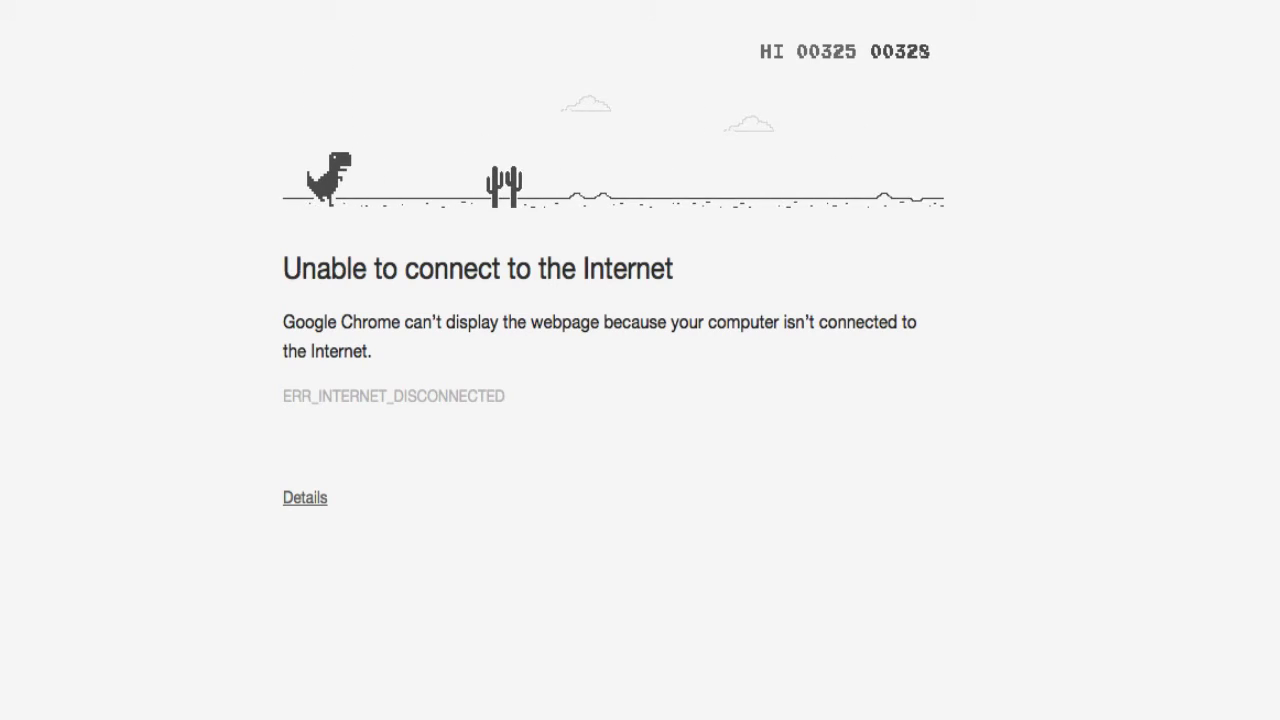
key("space")
key("space")
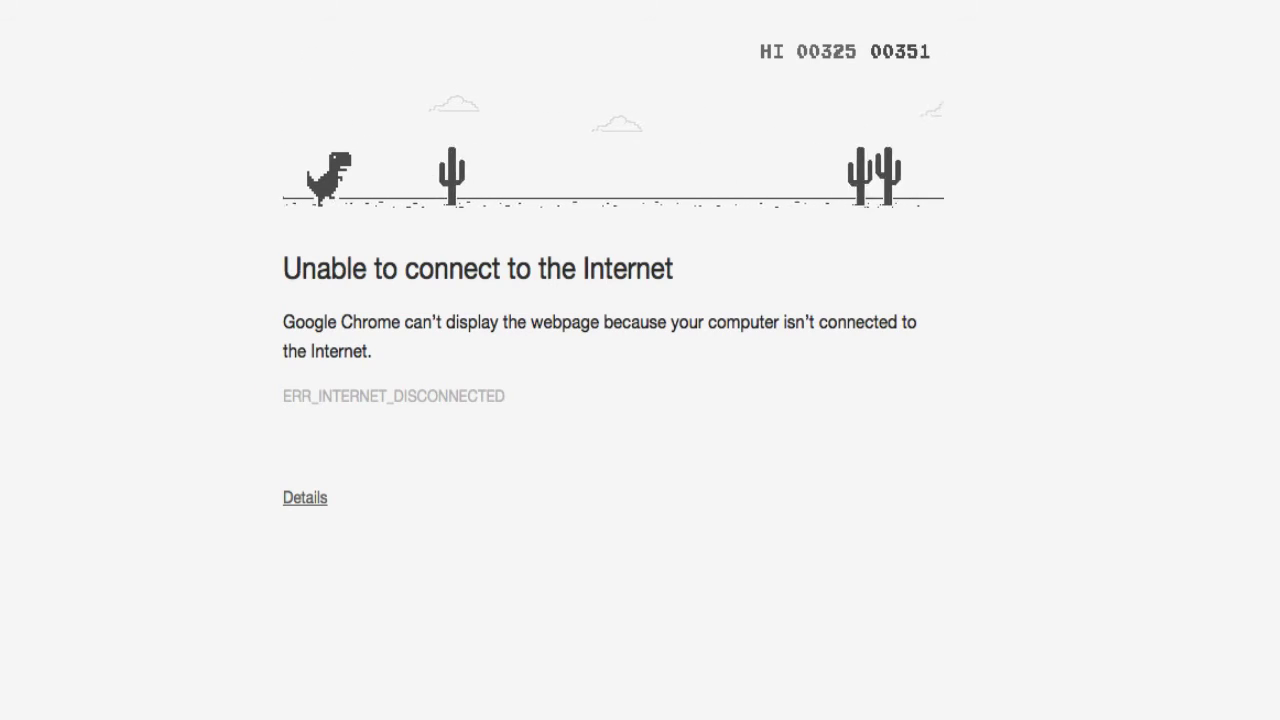
key("space")
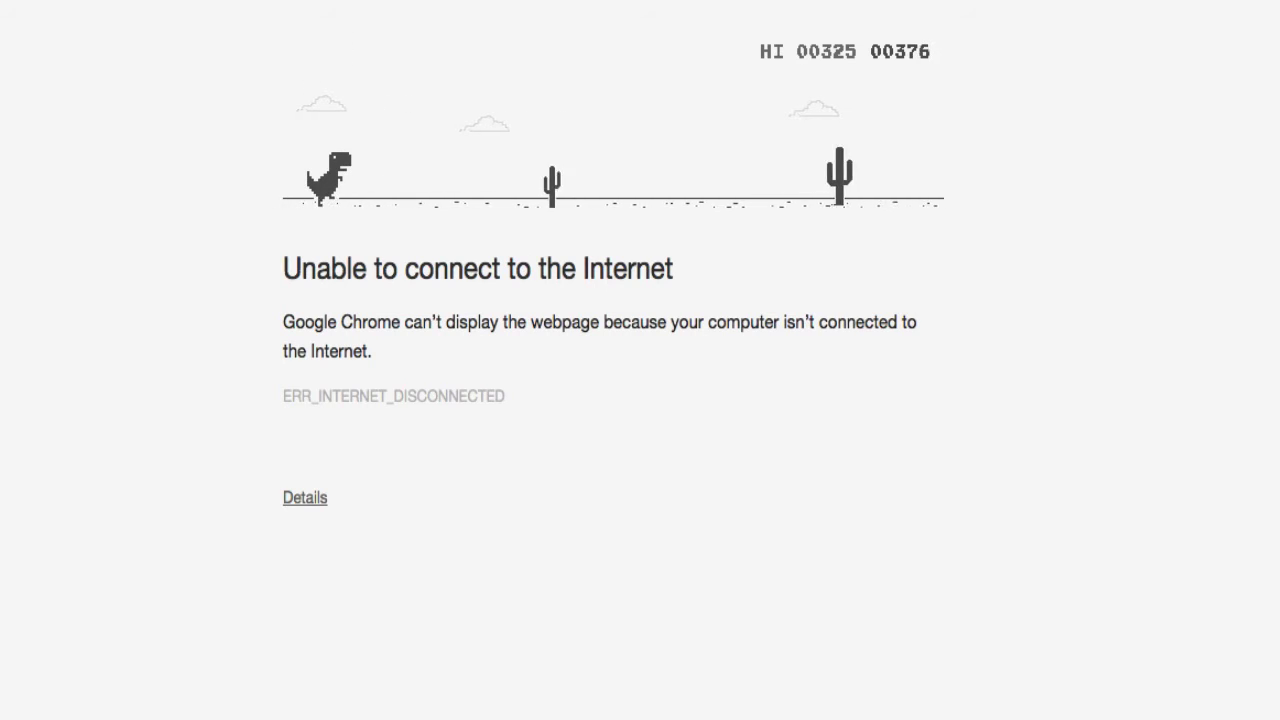
key("space")
key("space")
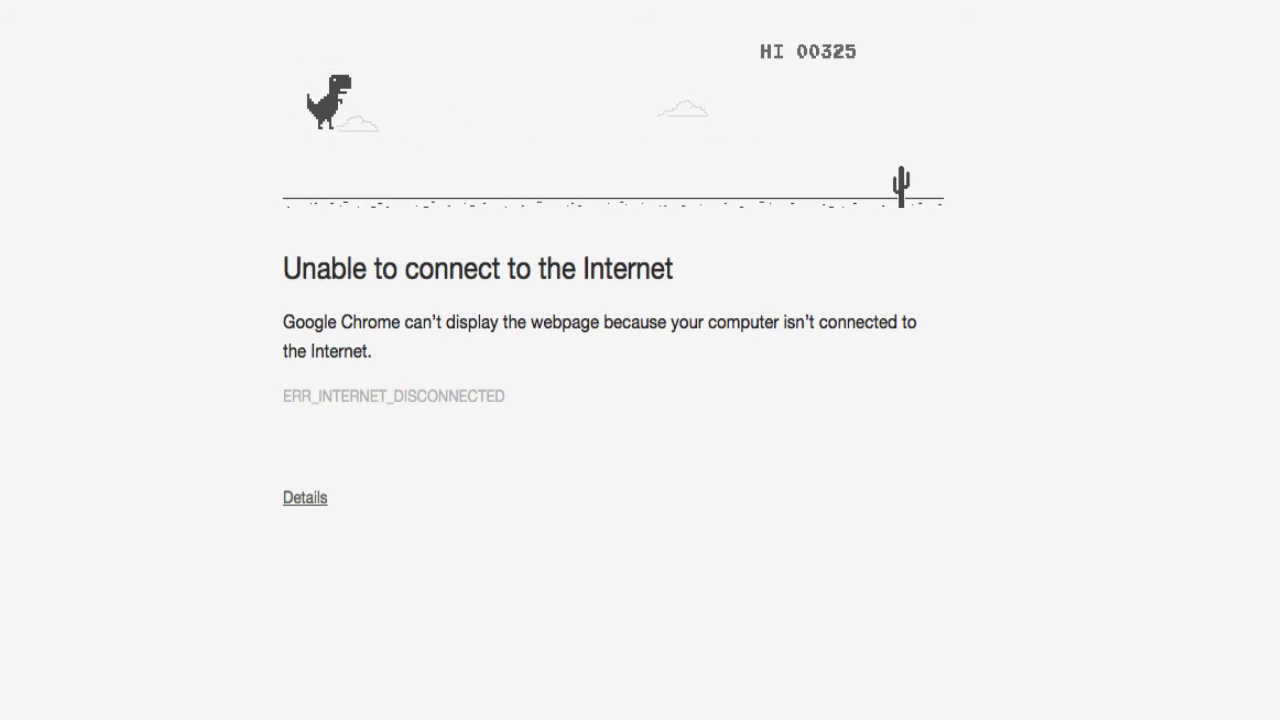
key("space")
key("space")
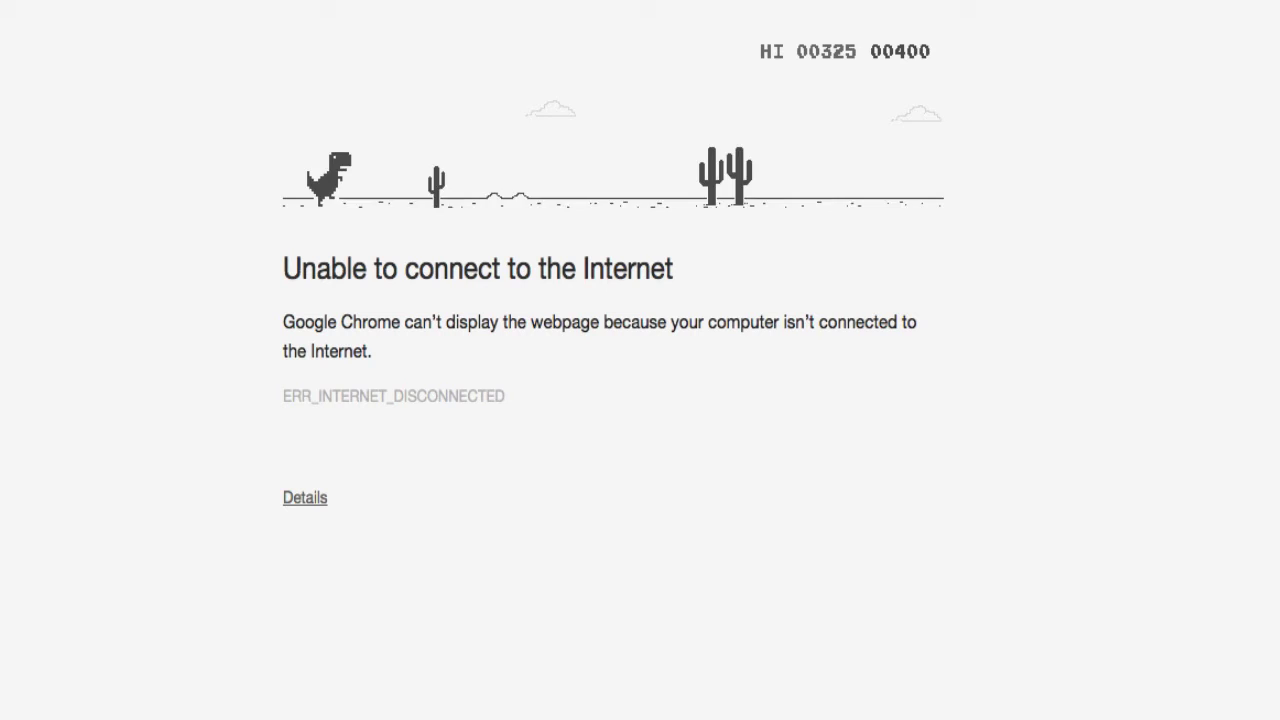
key("space")
key("space")
key("space")
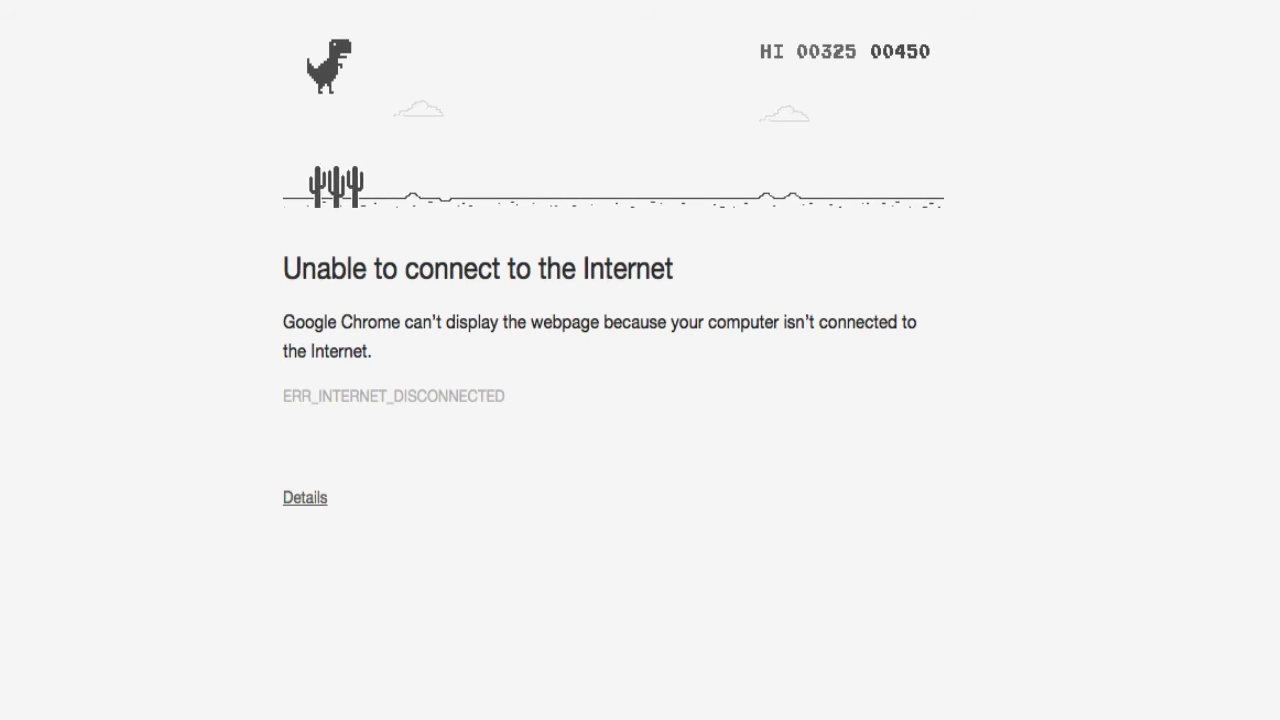
key("space")
key("space")
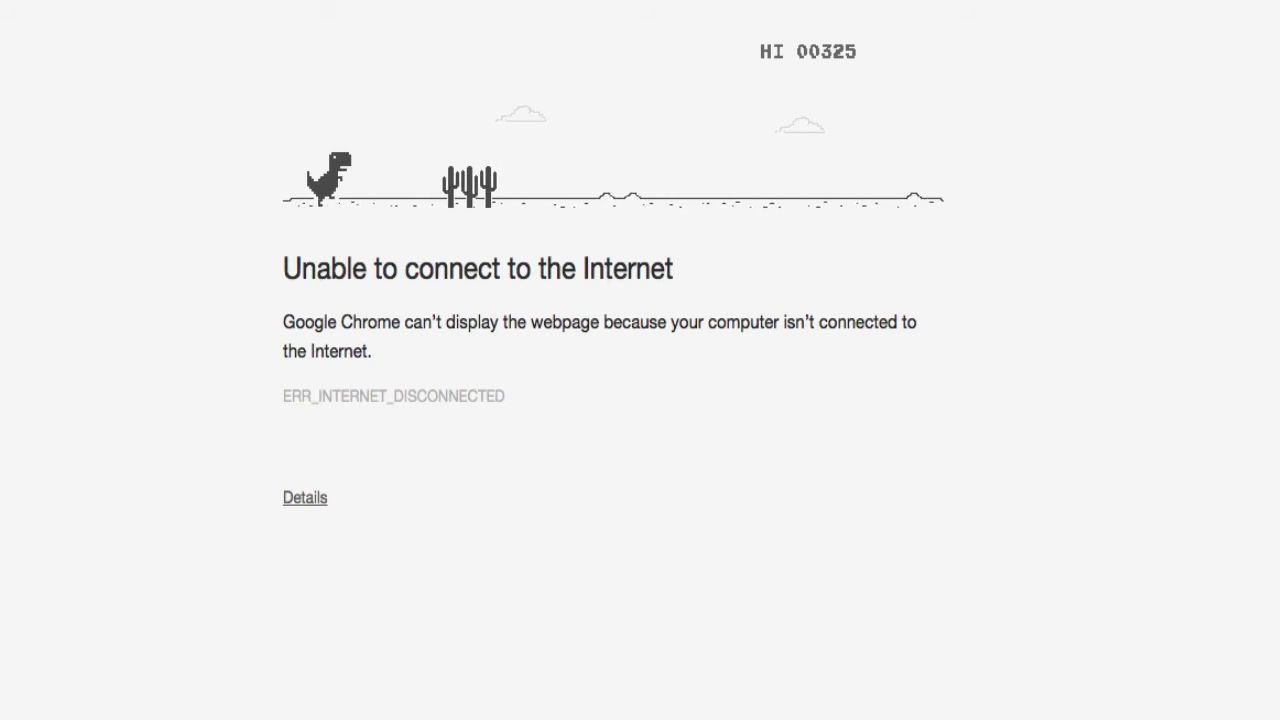
key("space")
key("space")
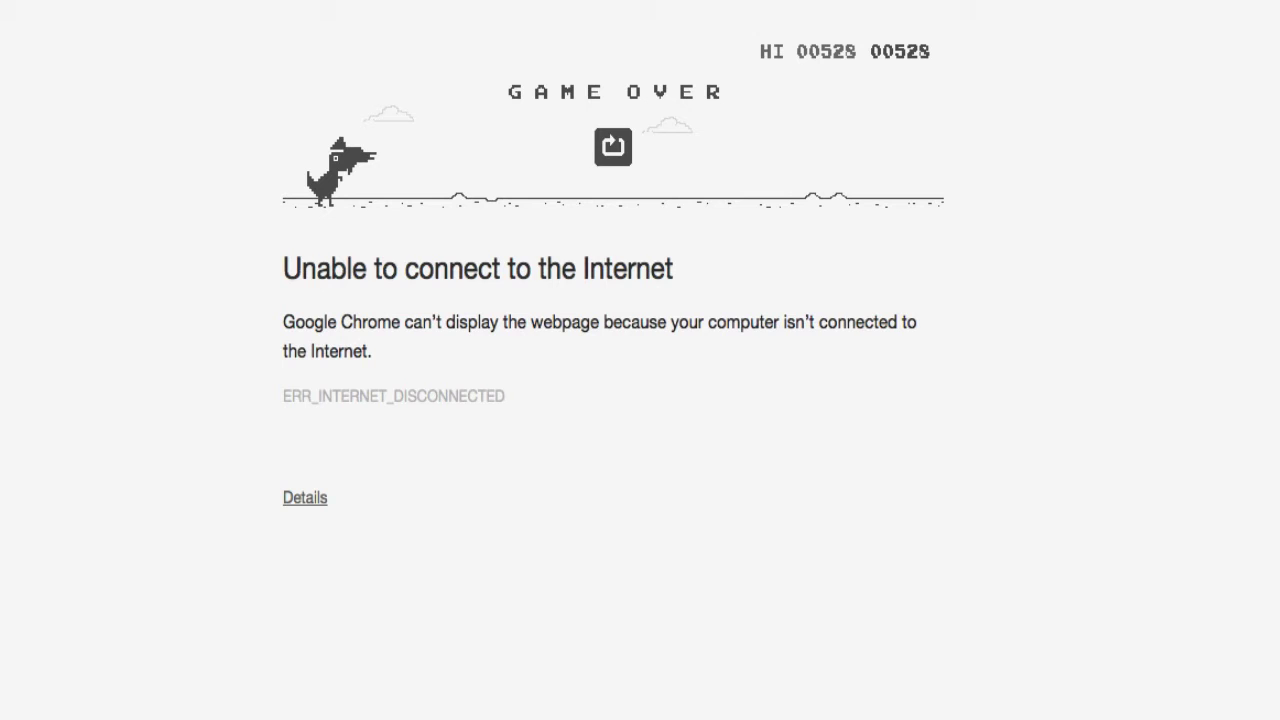
Step: Restart after game over and jump cacti until the run reaches 200 points
key("space")
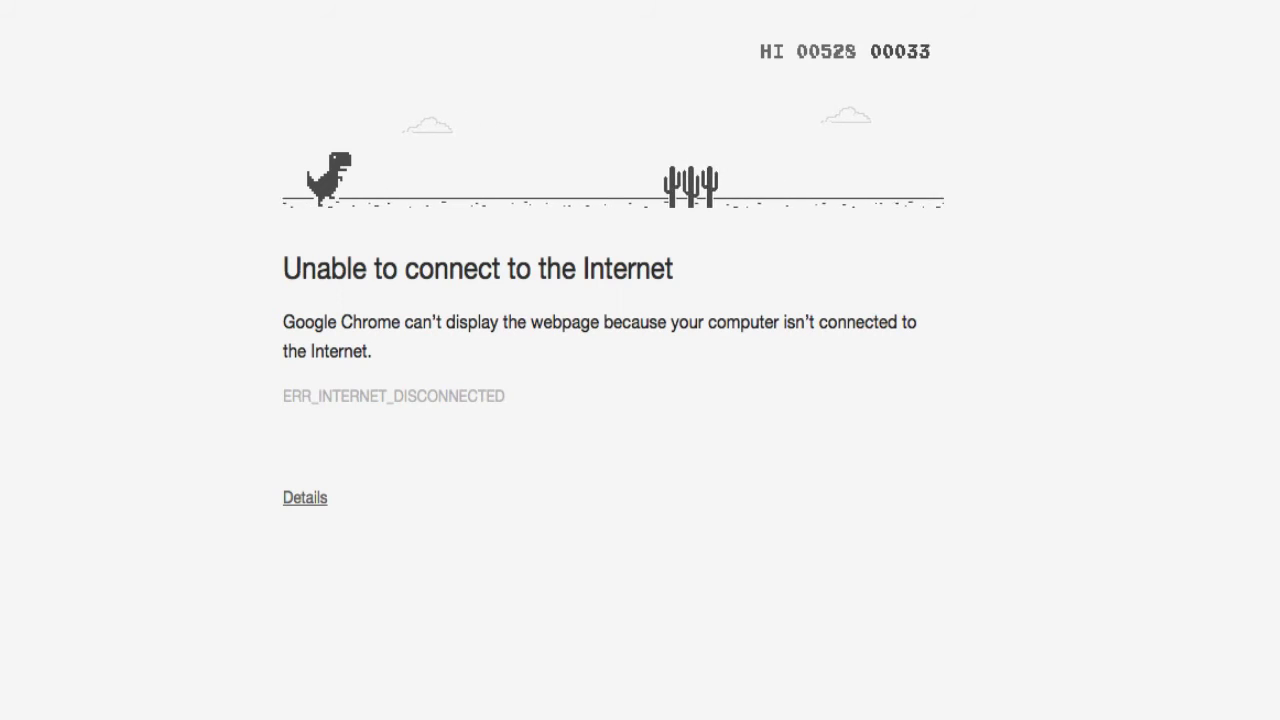
key("space")
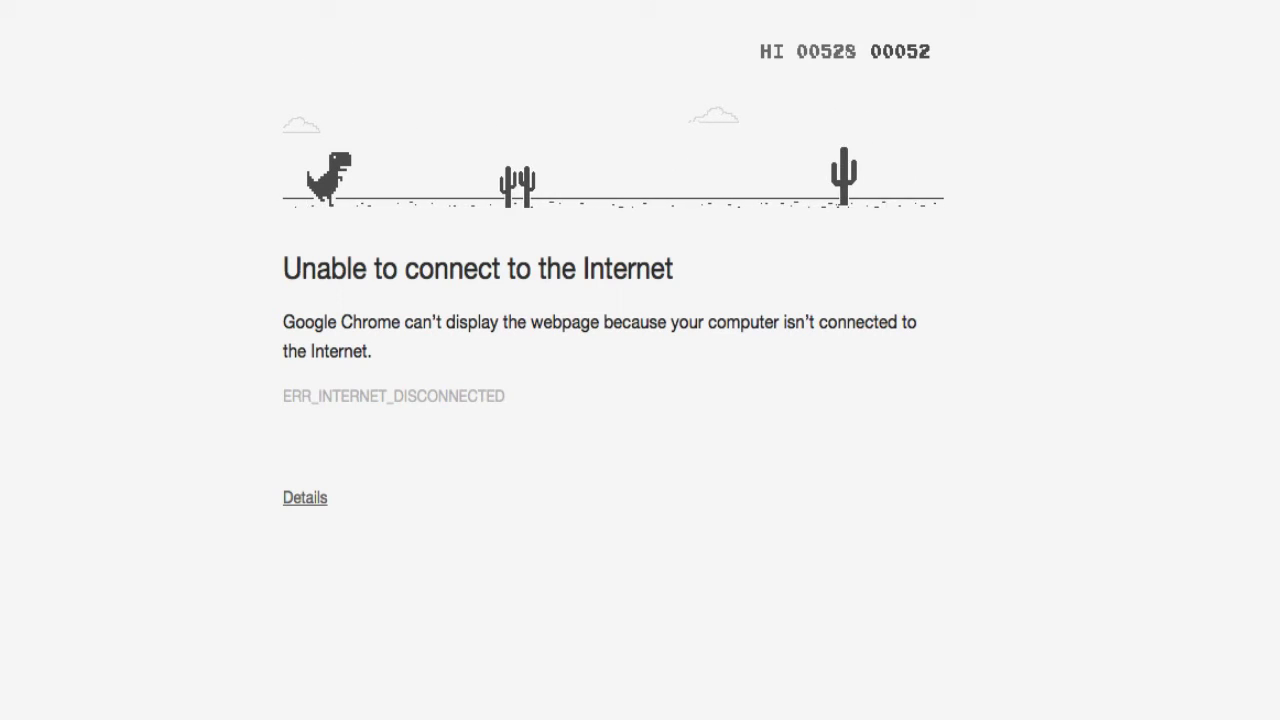
key("space")
key("space")
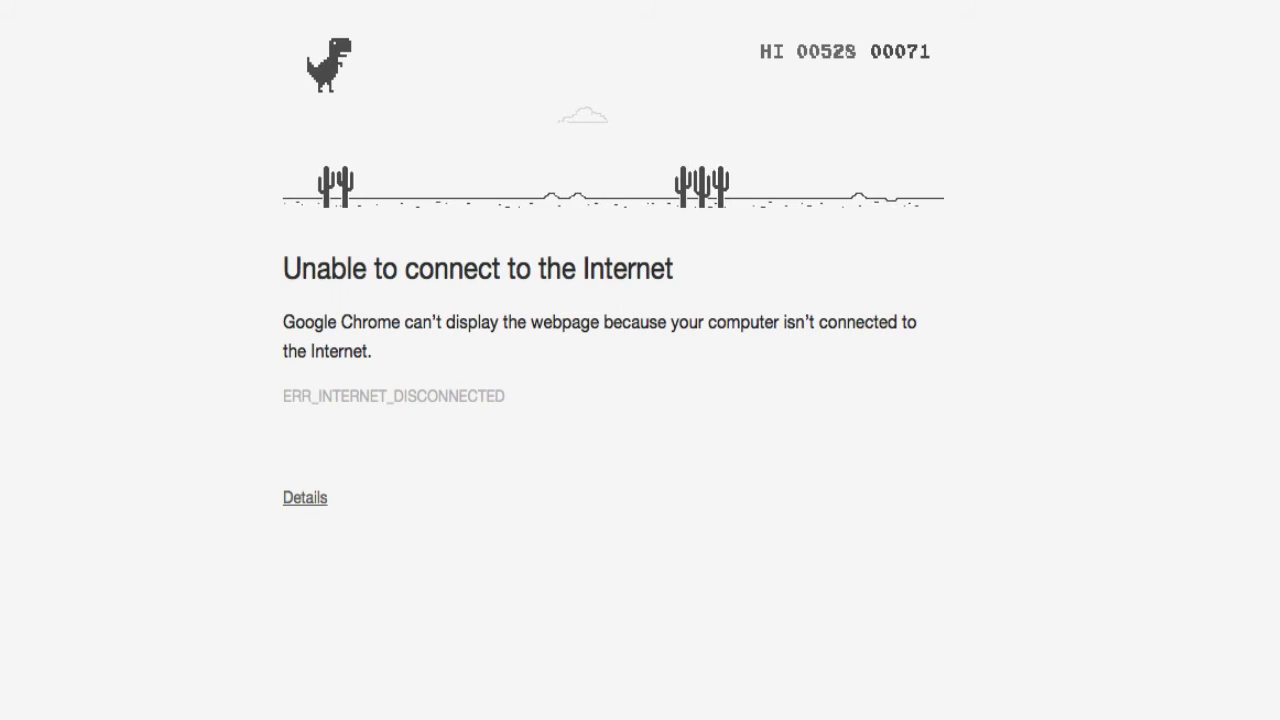
key("space")
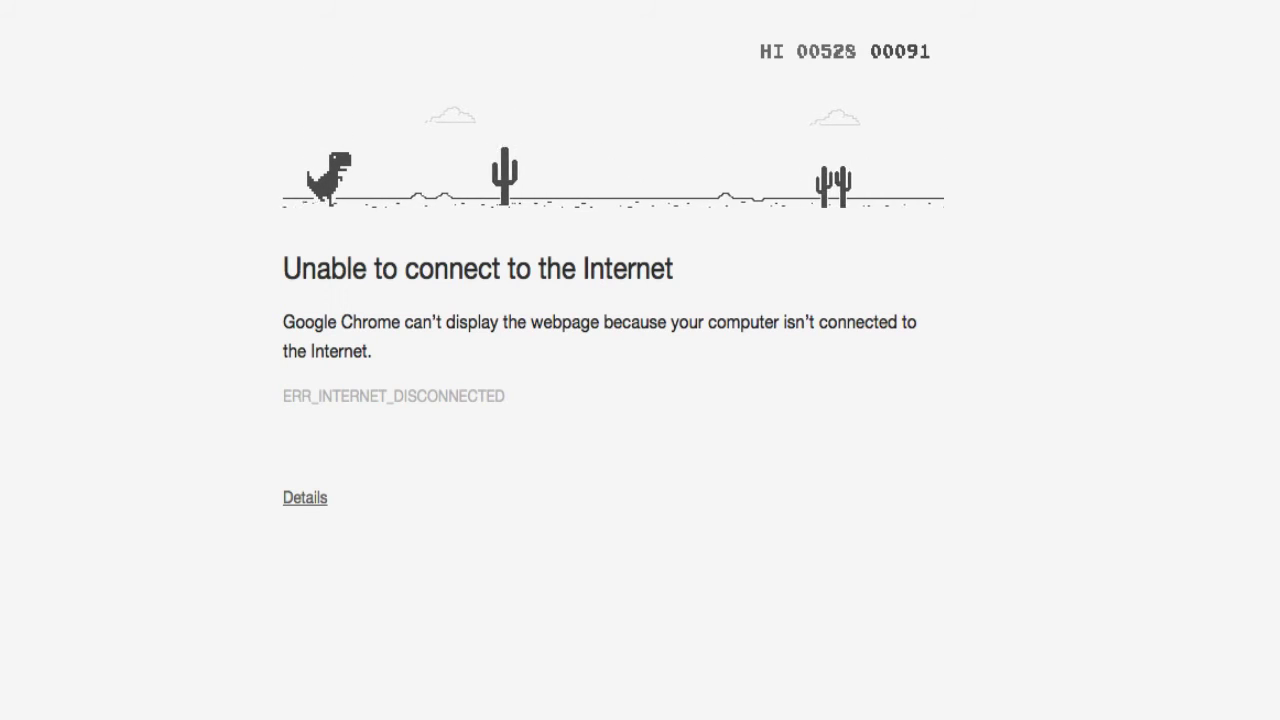
key("space")
key("space")
key("space")
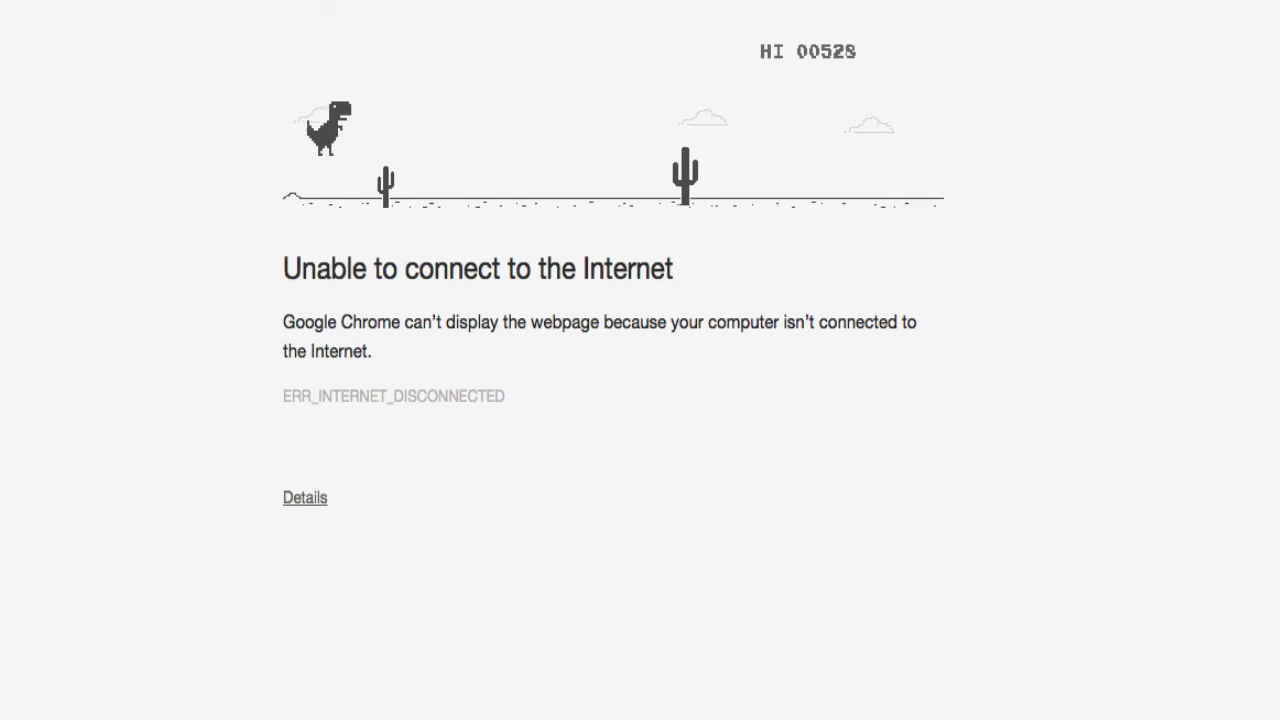
key("space")
key("space")
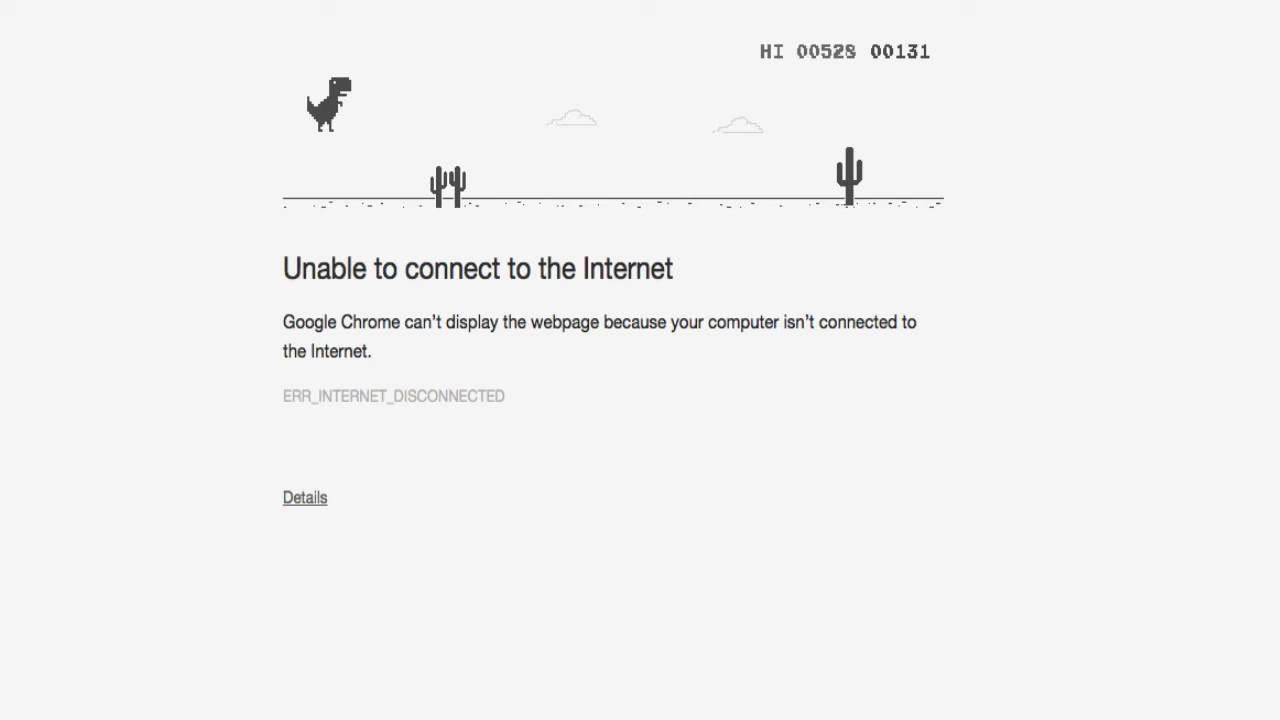
key("space")
key("space")
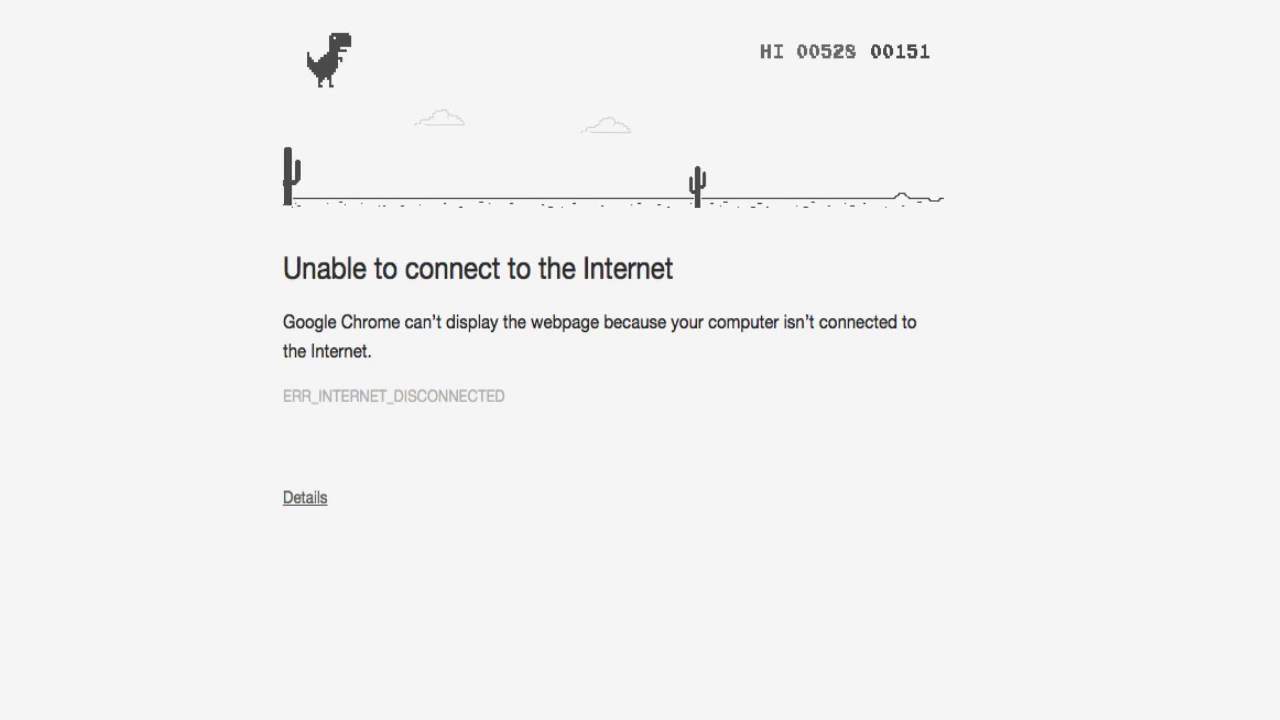
key("space")
key("space")
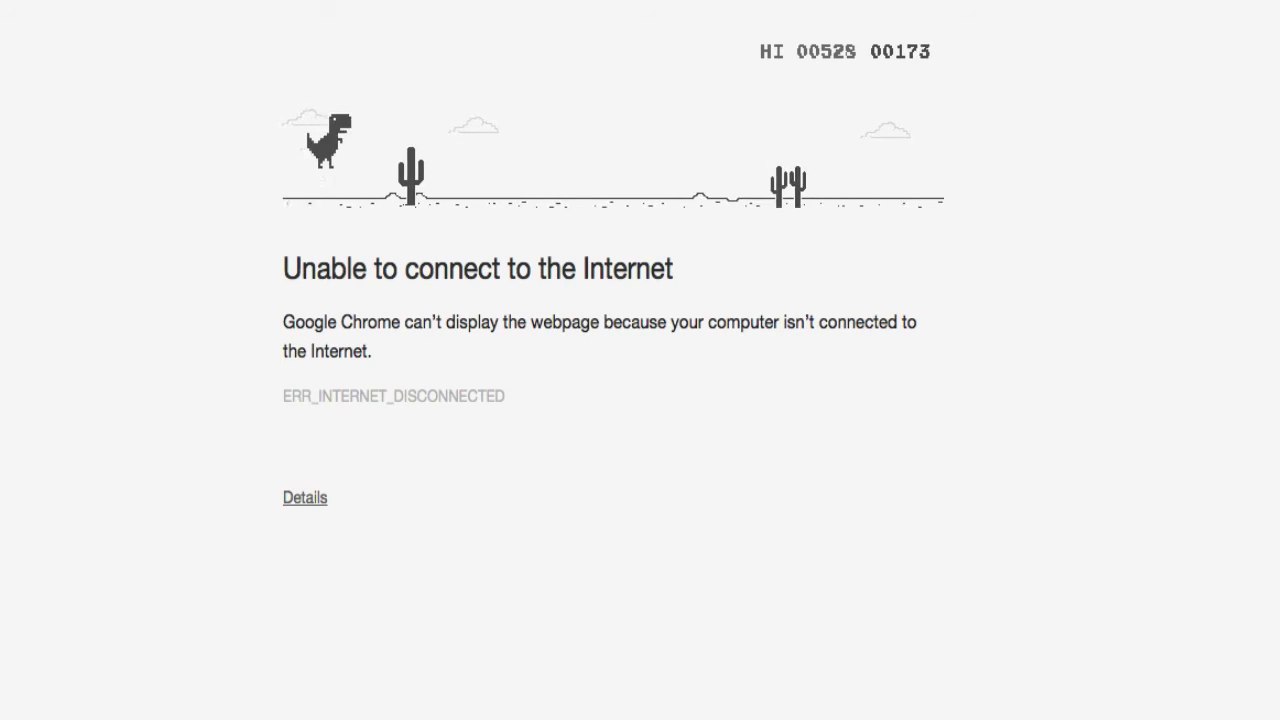
key("space")
key("space")
key("space")
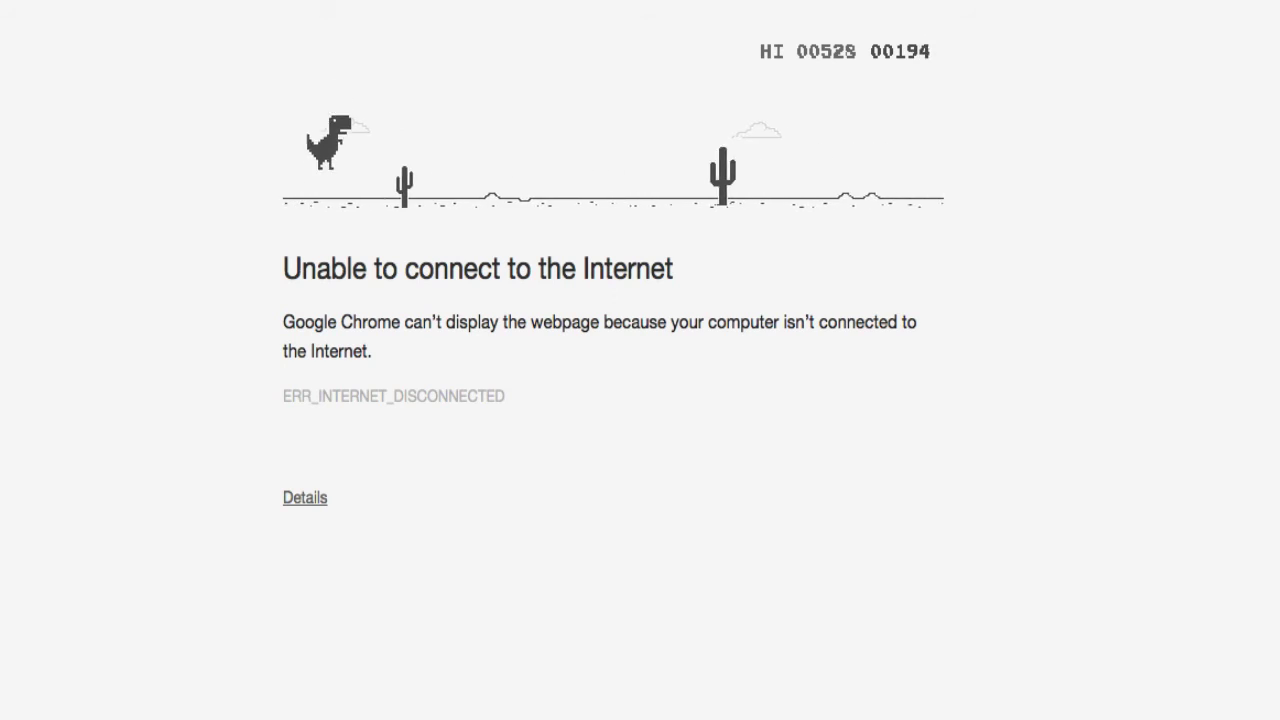
key("space")
key("space")
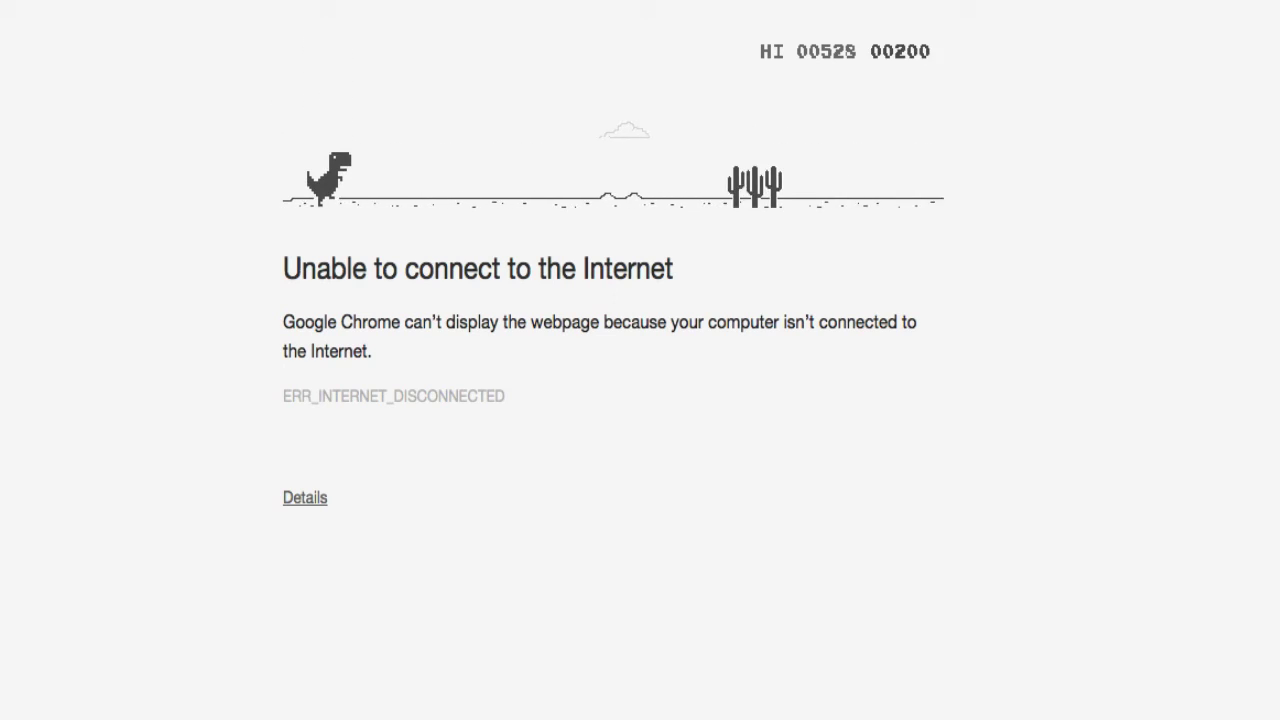
key("space")
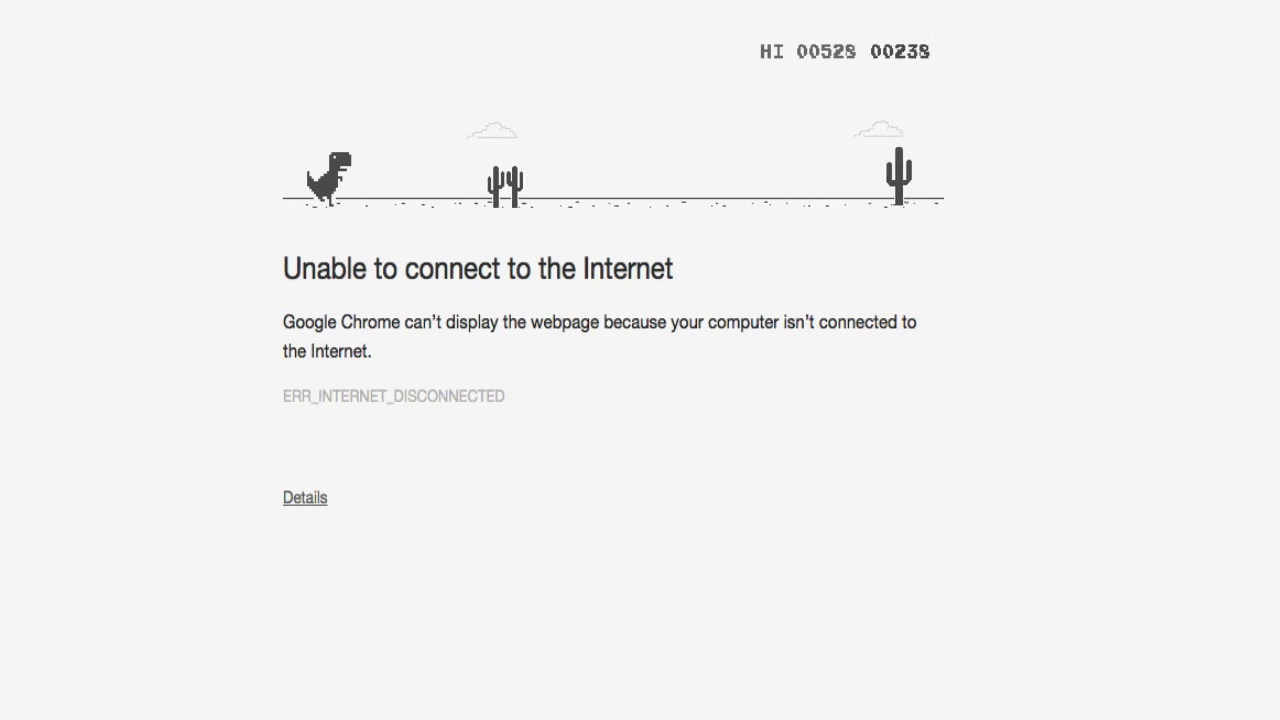